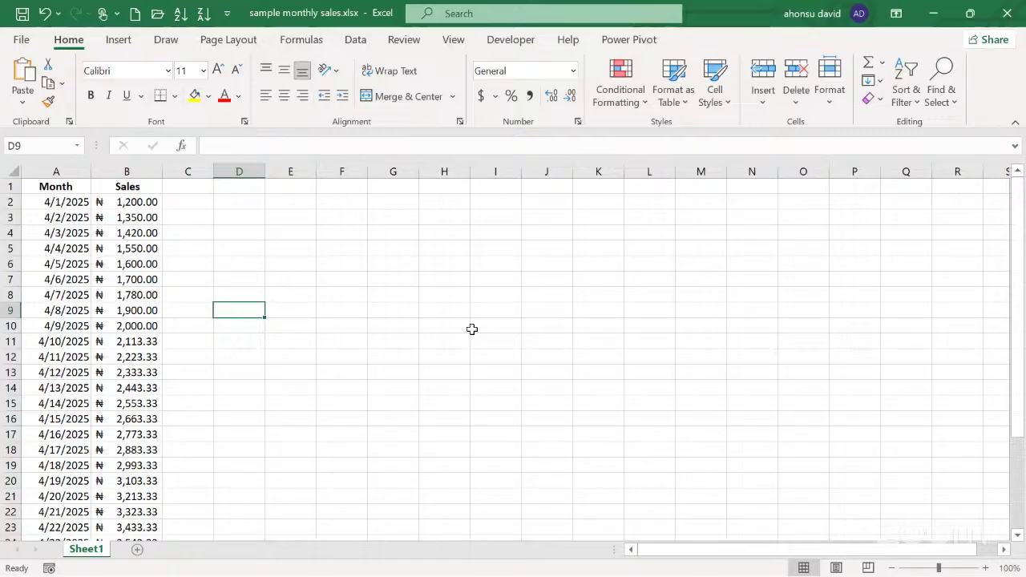
Examine the daily dates in the Month column from the first entry down to the last row
click(89, 201)
key(Down)
key(Down)
key(Down)
key(Down)
key(Down)
key(Down)
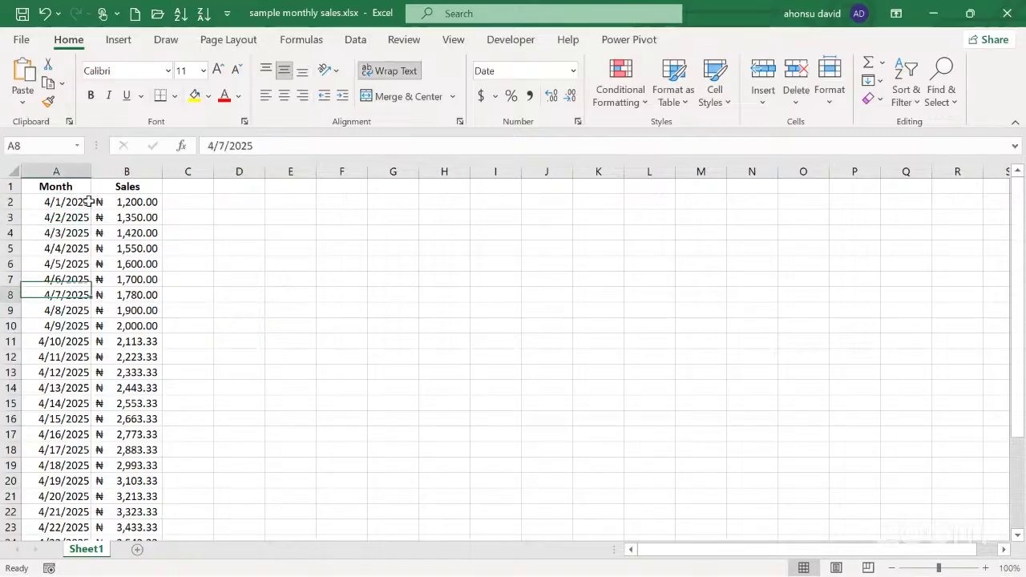
key(Up)
key(Up)
key(Up)
key(Up)
key(Up)
key(Up)
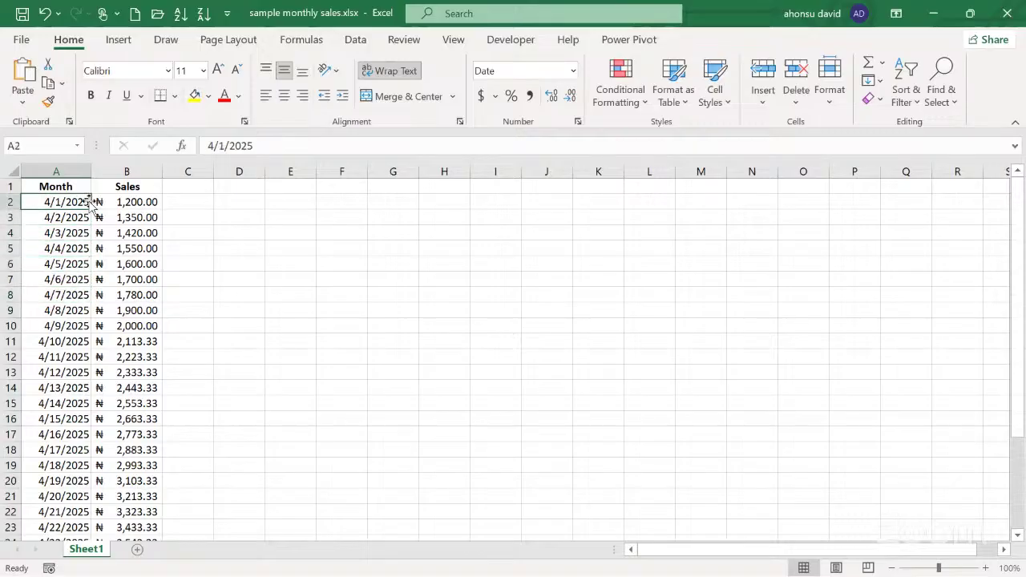
key(Down)
key(Down)
key(Down)
key(Down)
key(Down)
key(Down)
key(Down)
key(Down)
key(Down)
key(Down)
key(Down)
key(Down)
key(Down)
key(Down)
key(Down)
key(Down)
key(Down)
key(Down)
key(Down)
key(Down)
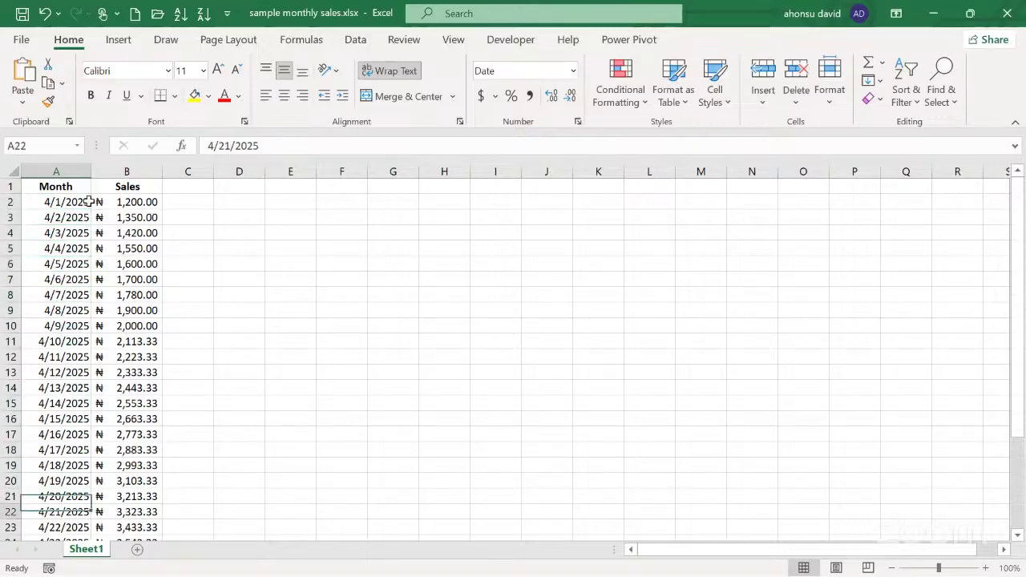
key(Down)
key(Down)
key(Down)
key(Down)
key(Down)
key(Down)
key(Down)
key(Down)
key(Down)
key(Down)
key(Down)
key(Down)
key(Down)
key(Down)
key(Down)
key(Down)
key(Down)
key(Down)
key(Down)
key(Down)
click(89, 201)
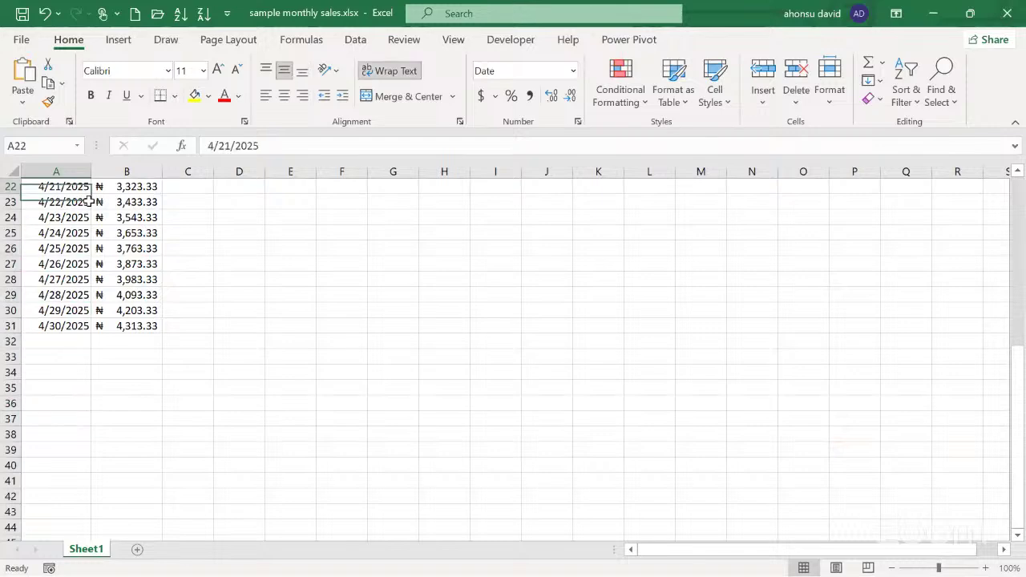
key(Up)
key(Up)
key(Up)
key(Up)
key(Up)
key(Up)
key(Up)
key(Up)
key(Up)
key(Up)
key(Up)
key(Up)
key(Up)
key(Up)
key(Up)
key(Up)
key(Up)
key(Up)
key(Up)
key(Up)
Examine the figures in the Sales column from the first entry down to the last row and back
key(Right)
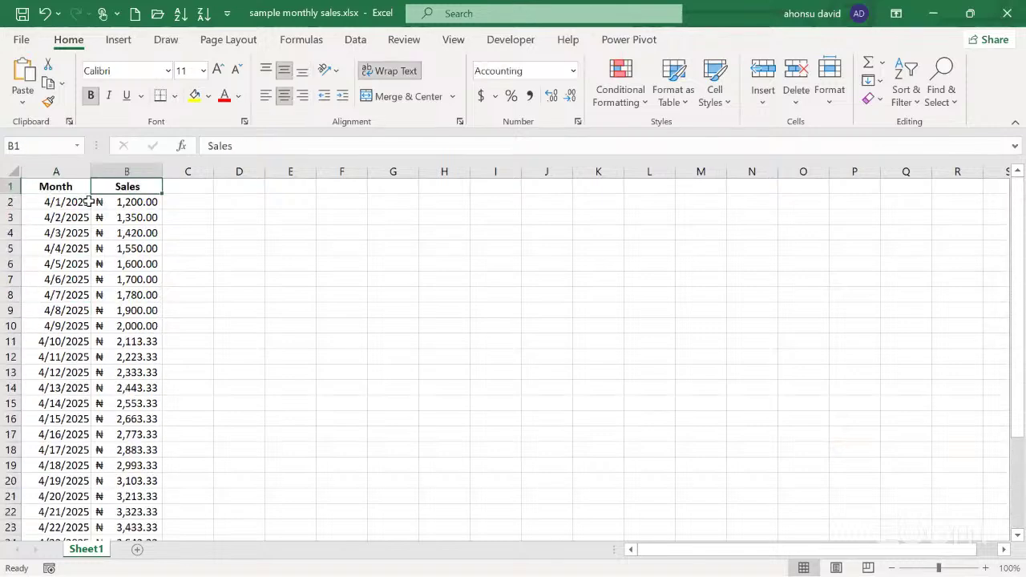
key(Down)
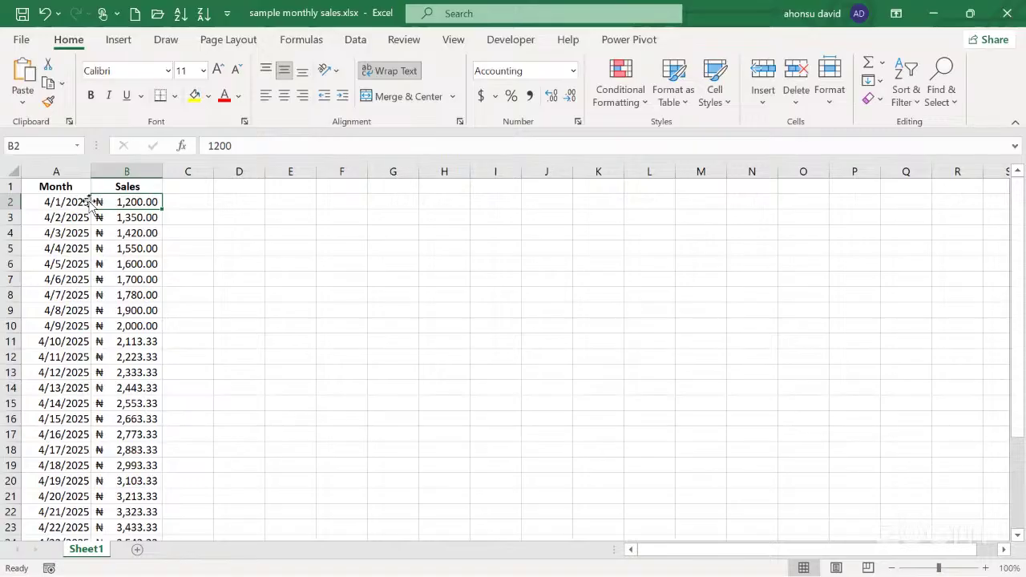
key(Down)
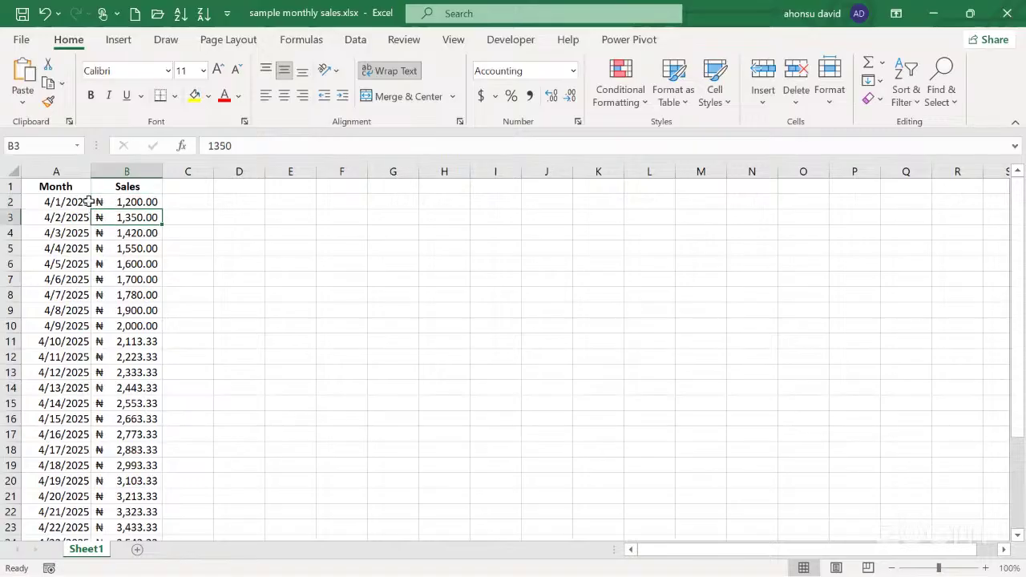
key(Down)
key(Down)
key(Down)
key(Down)
key(Down)
key(Down)
key(Down)
key(Down)
key(Down)
key(Down)
key(Down)
key(Down)
key(Down)
key(Down)
key(Down)
key(Down)
key(Down)
key(Down)
key(Down)
key(Down)
key(Down)
key(Up)
key(Up)
key(Up)
key(Up)
key(Up)
key(Up)
key(Up)
key(Up)
key(Up)
key(Up)
key(Up)
key(Up)
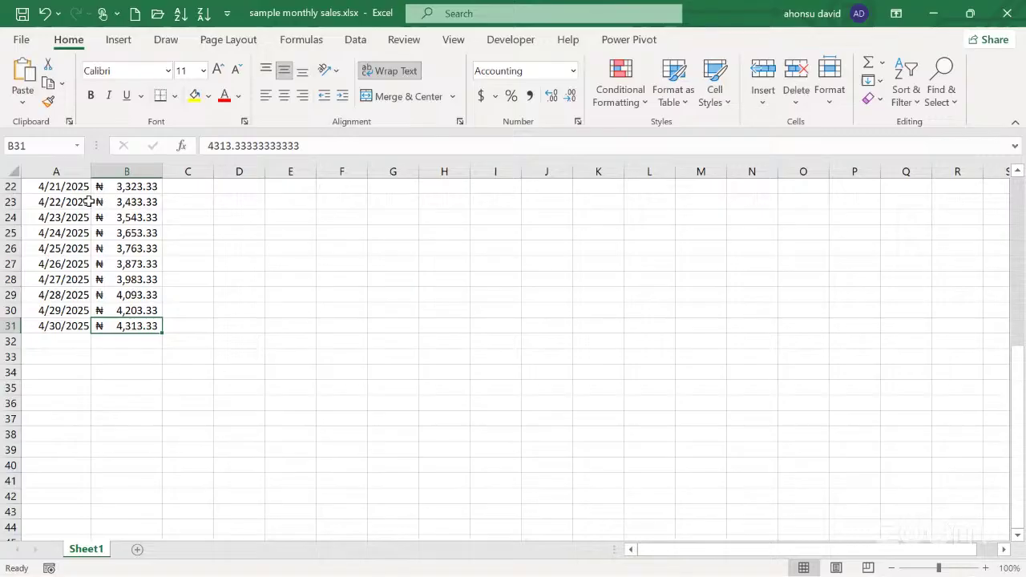
key(Up)
key(Up)
key(Up)
key(Up)
key(Up)
key(Up)
key(Up)
key(Up)
key(Up)
key(Up)
key(Up)
key(Up)
key(Up)
key(Up)
key(Up)
key(Up)
key(Up)
key(Up)
key(Up)
key(Up)
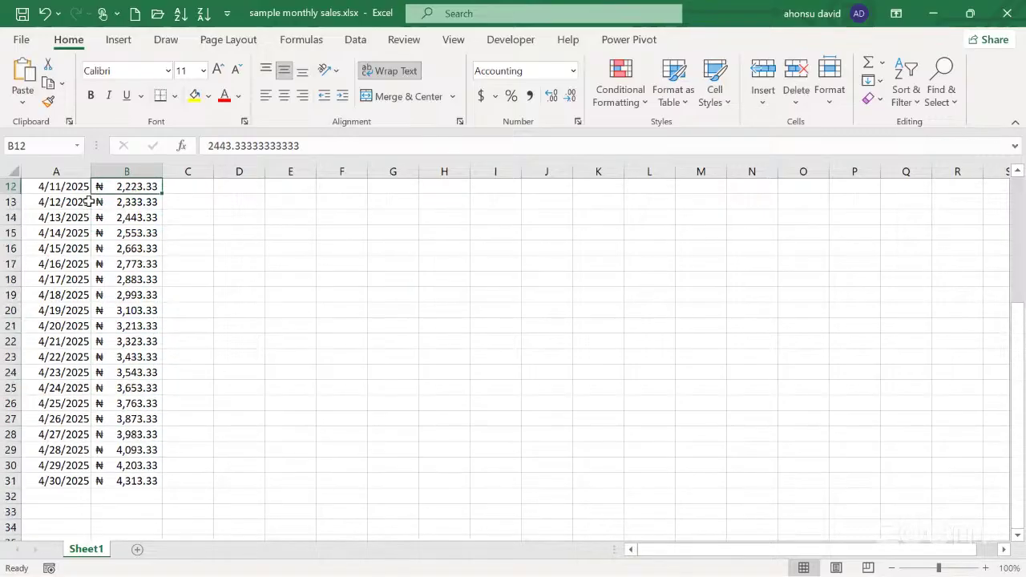
key(Down)
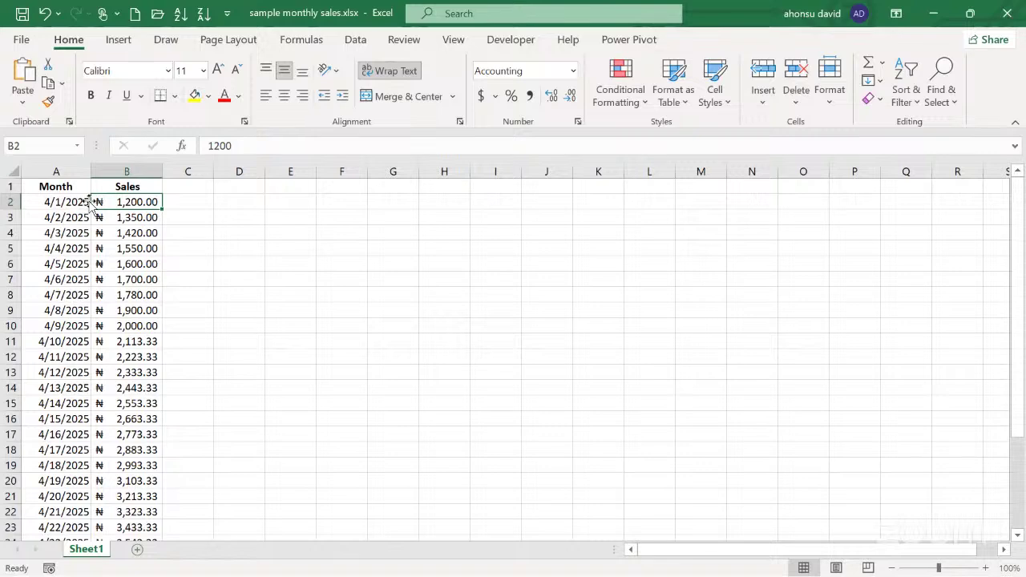
Review the whole Month column and the whole Sales column, and spot-check a few dates and sales figures
click(56, 172)
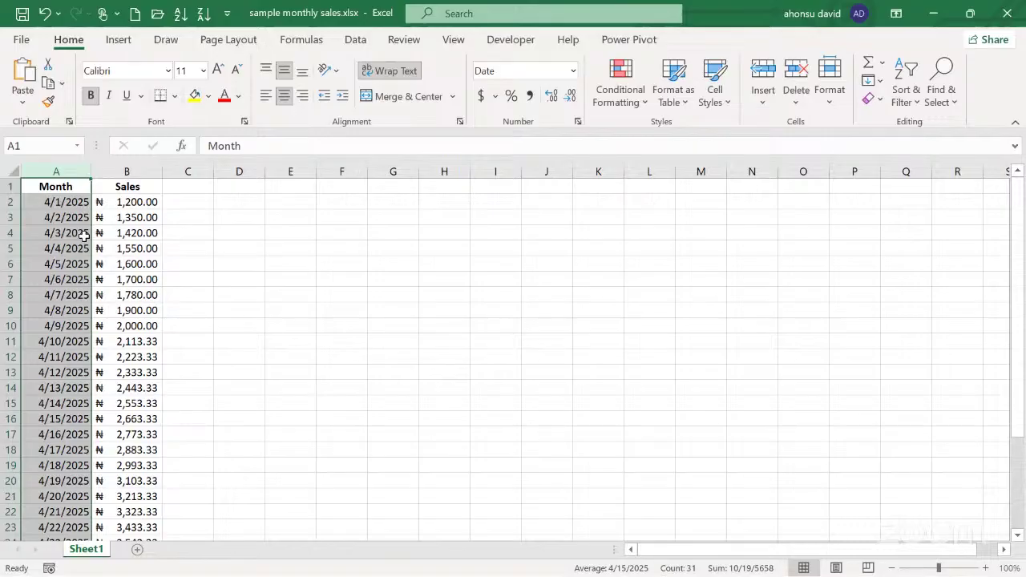
click(143, 170)
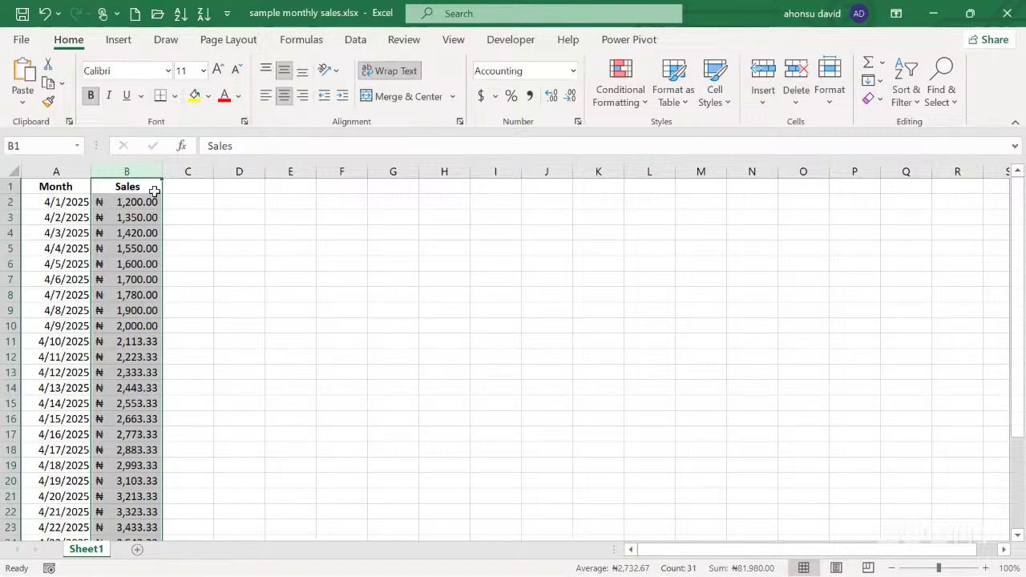
click(202, 222)
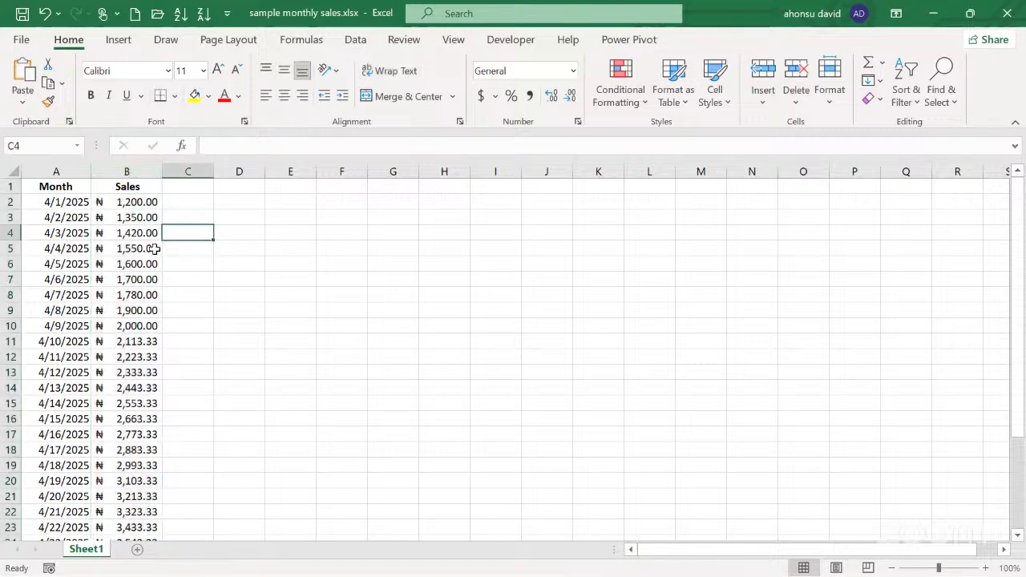
click(129, 263)
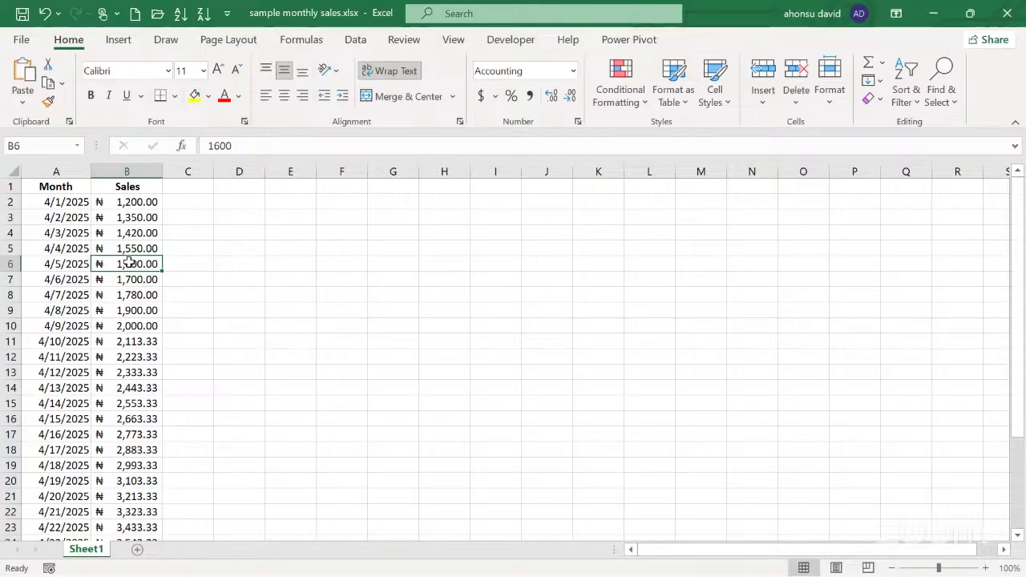
click(87, 247)
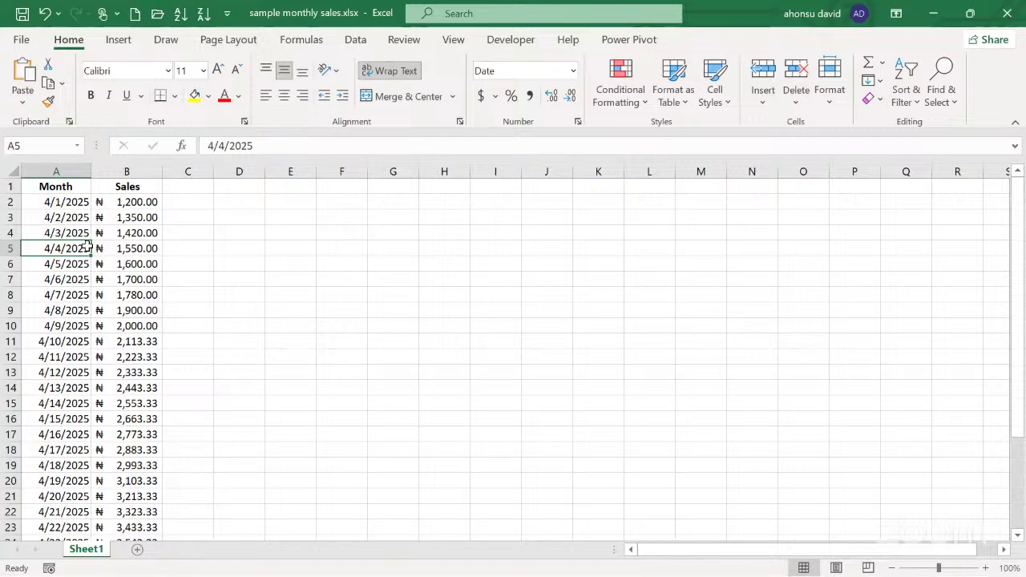
click(120, 308)
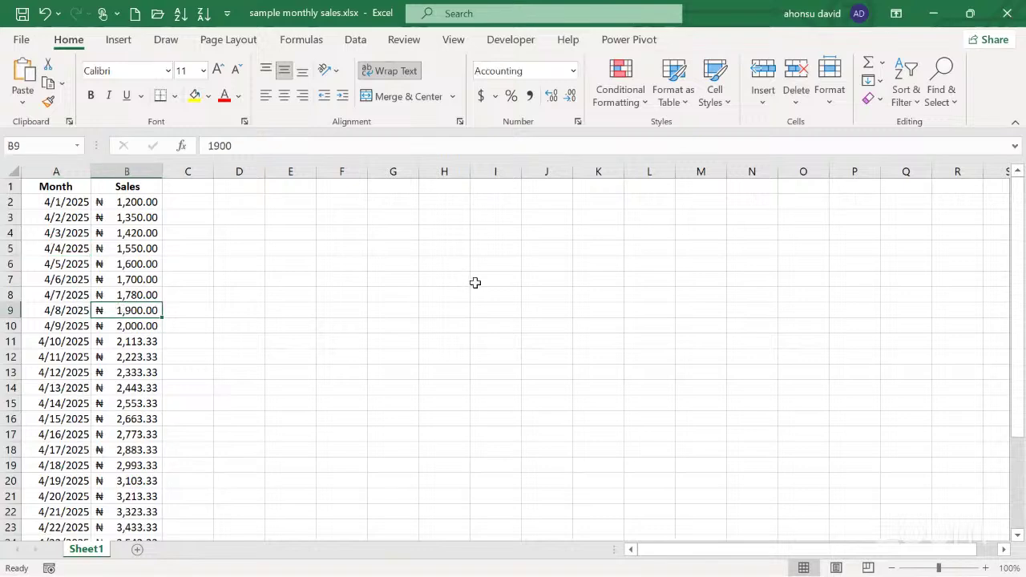
Close the workbook and reopen sample monthly sales.xlsx from the Downloads folder
click(1007, 13)
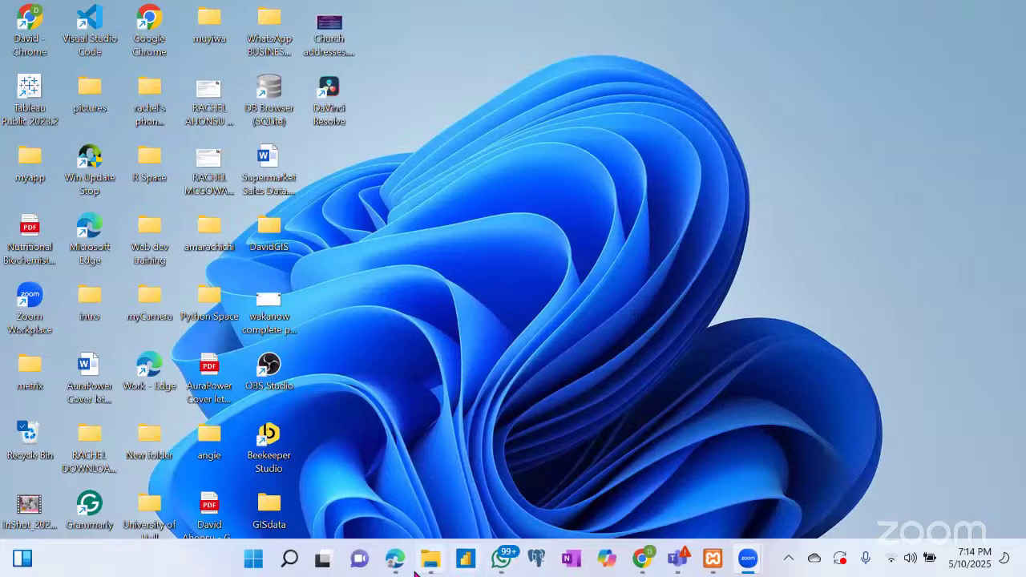
click(426, 563)
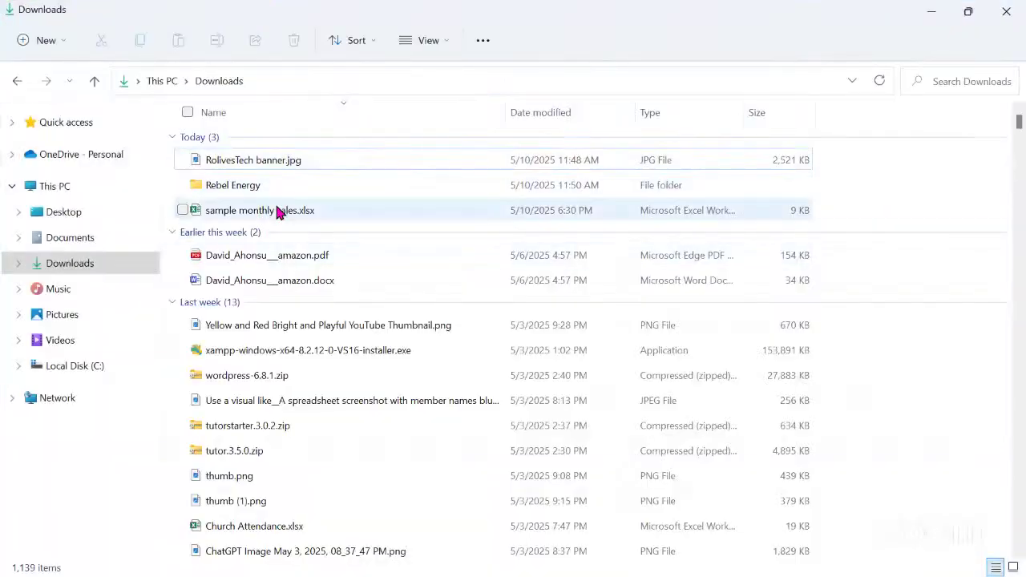
double_click(277, 210)
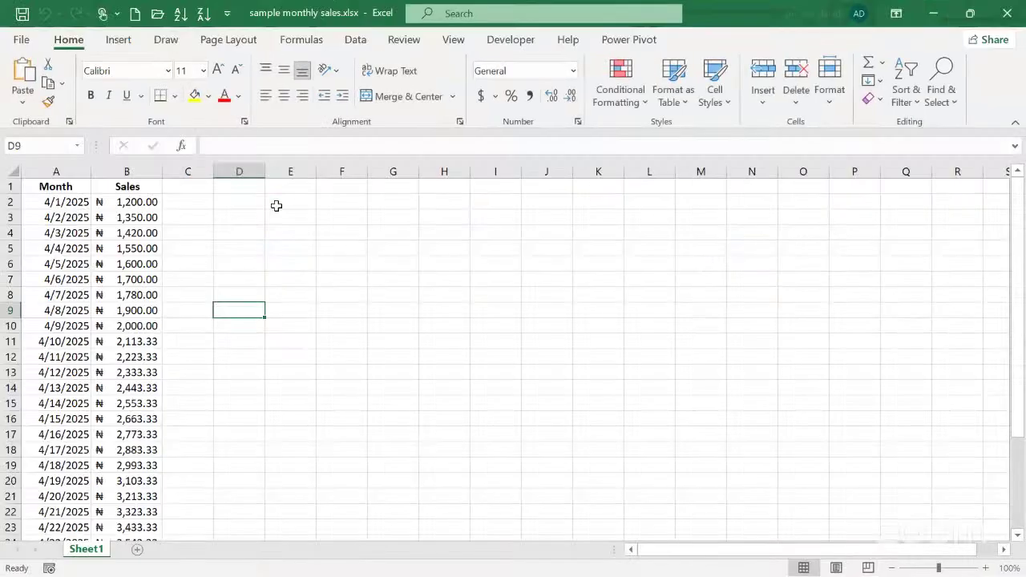
click(109, 306)
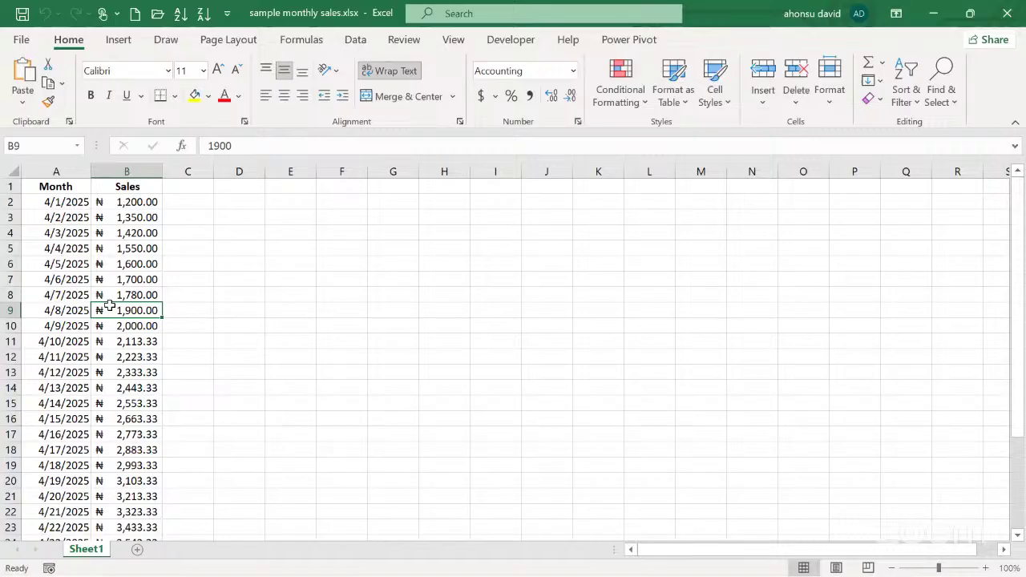
click(43, 183)
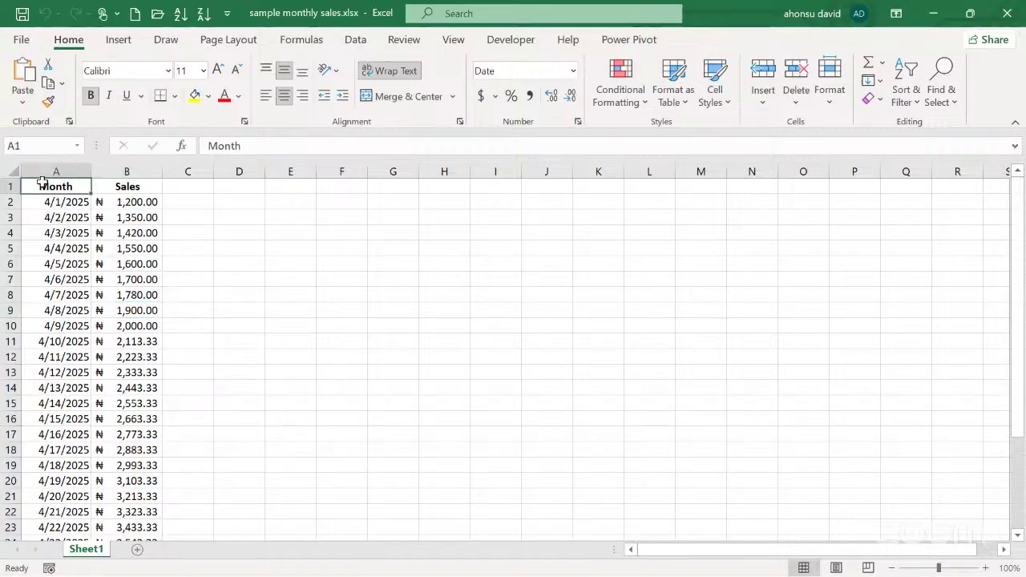
Insert a basic 2-D line chart from the entire Month and Sales data range
click(79, 242)
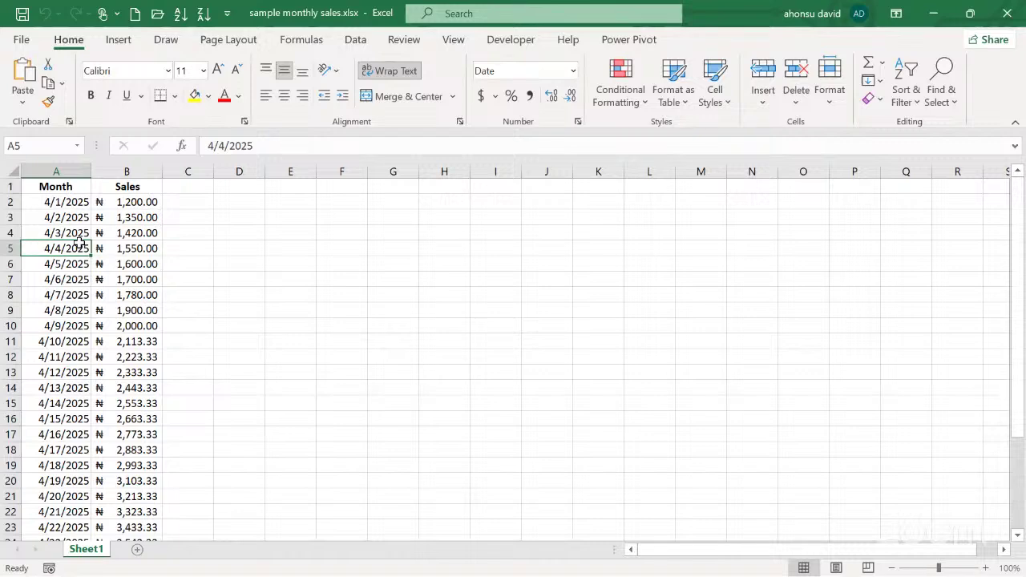
key(ctrl+a)
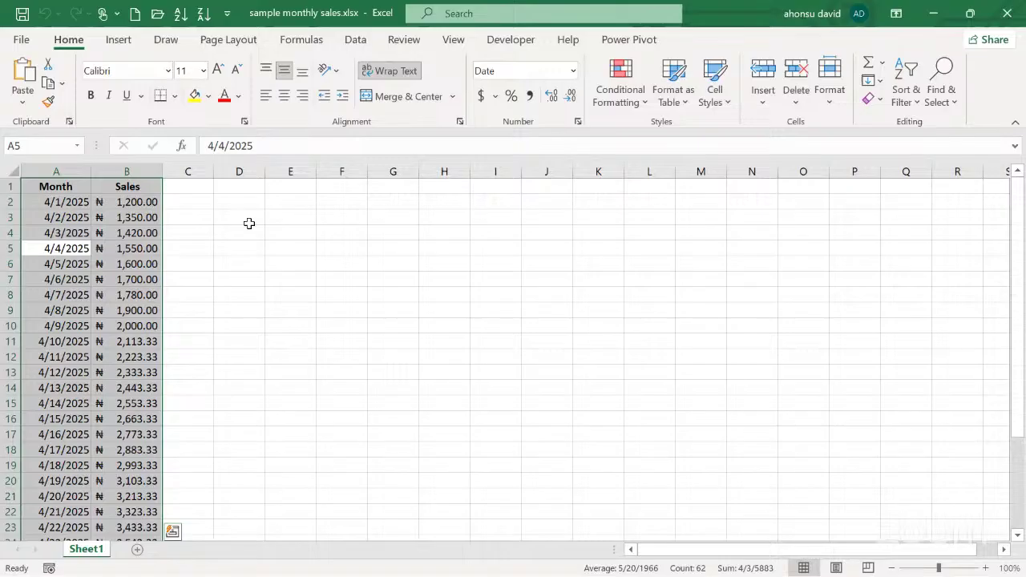
click(121, 45)
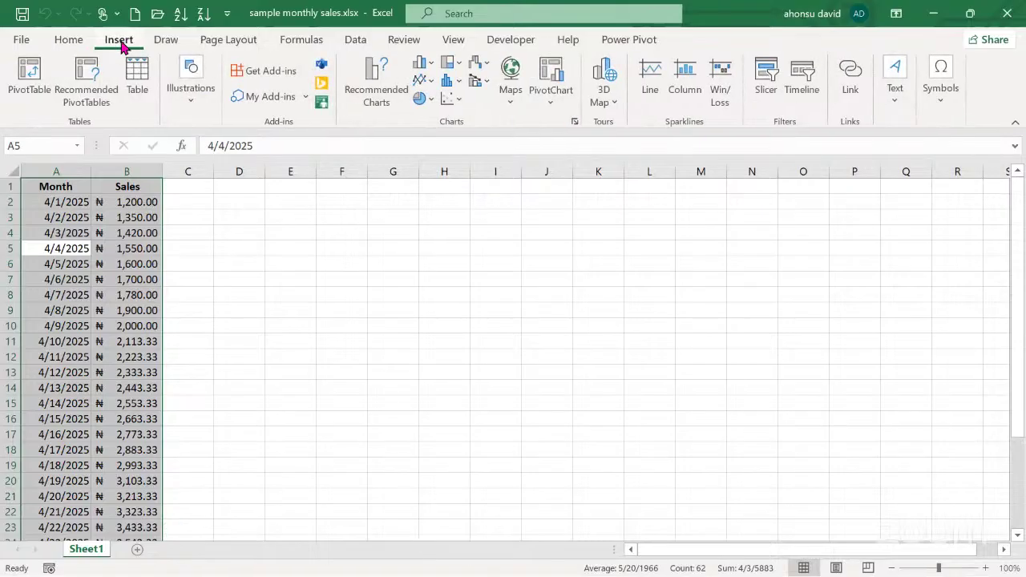
click(430, 82)
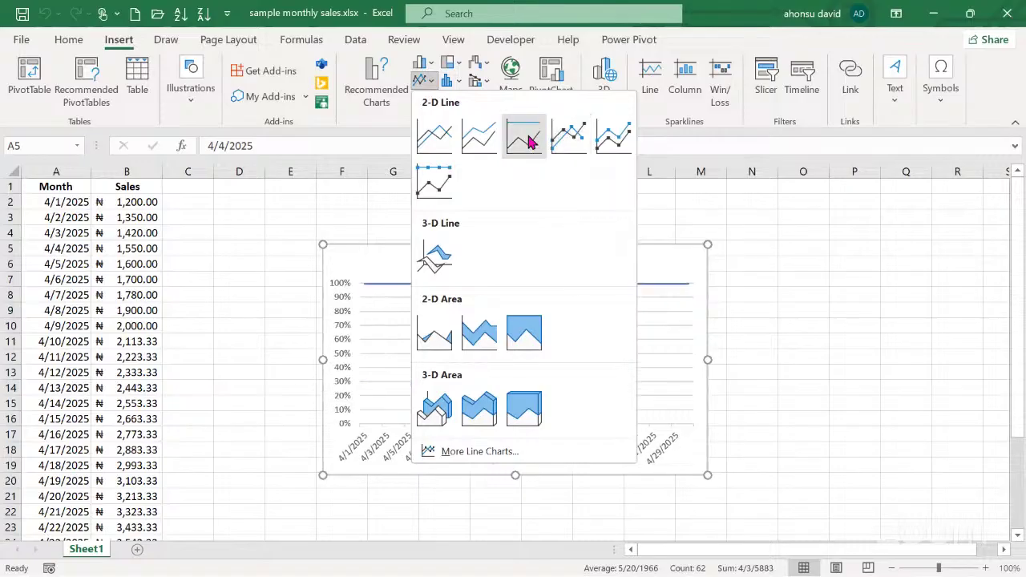
click(439, 138)
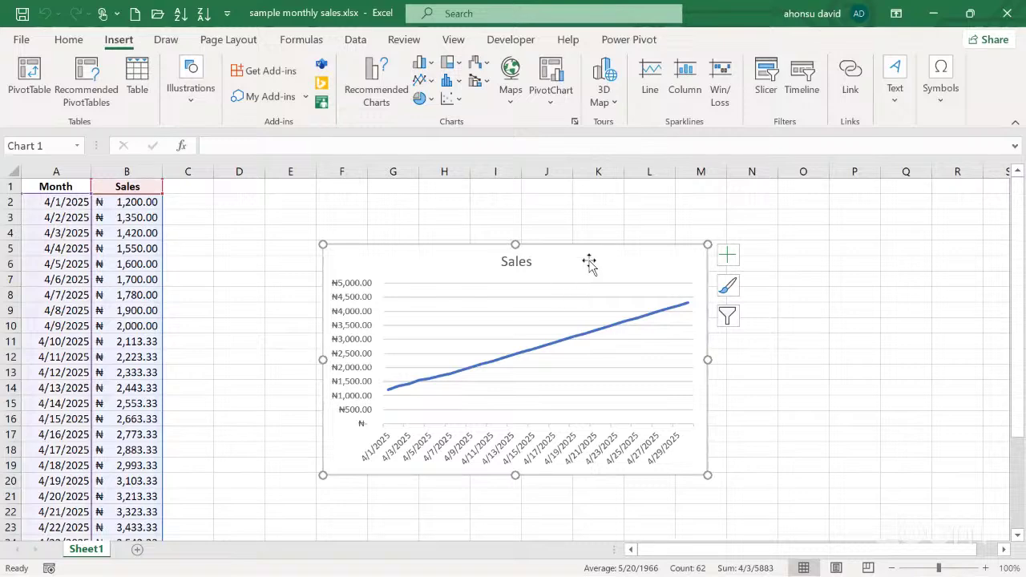
Enlarge the Sales line chart and place it beside the data, spanning about columns C to K and rows 3 to 19
drag(589, 260, 527, 218)
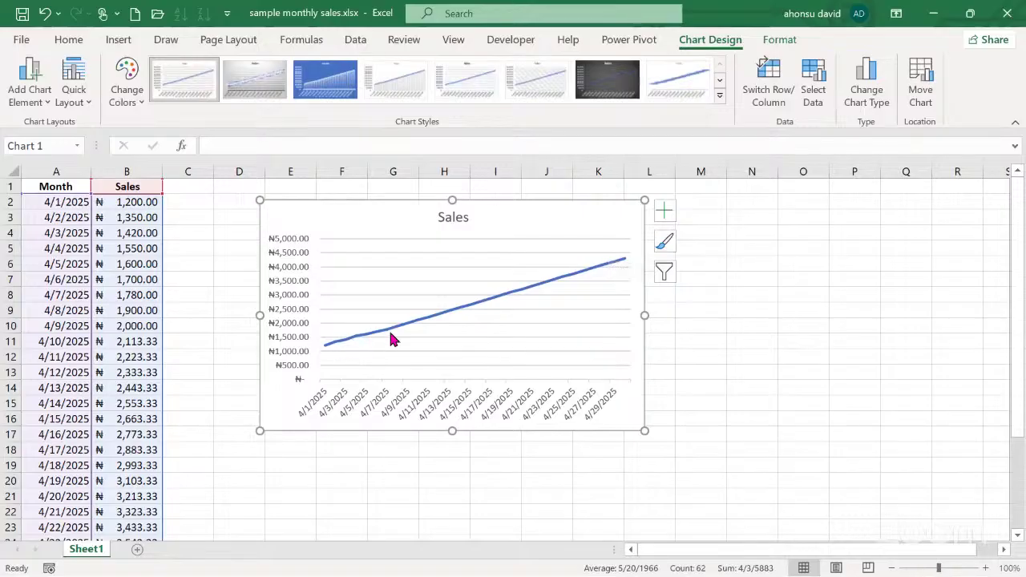
mouse_move(392, 339)
drag(644, 202, 677, 178)
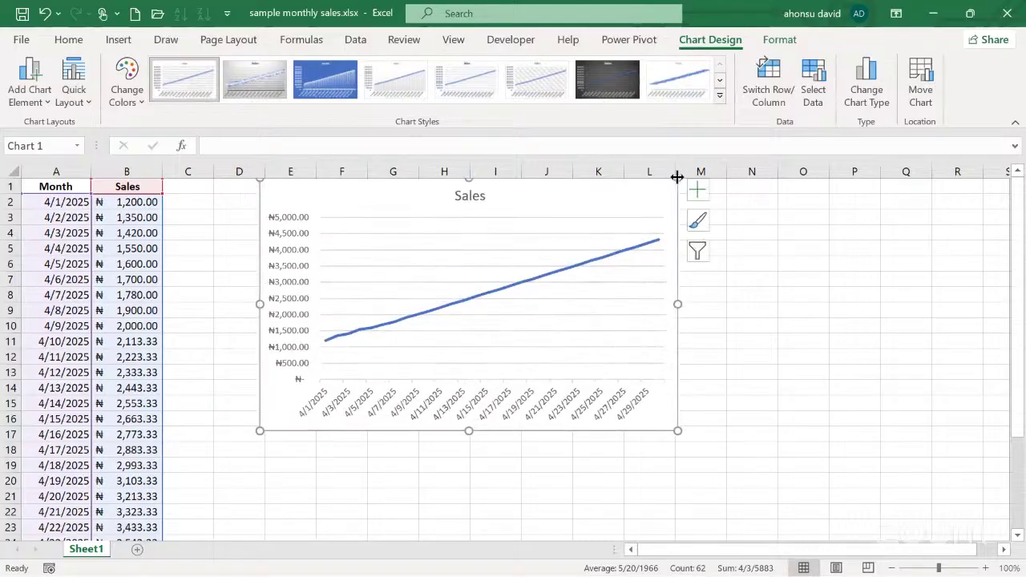
drag(544, 199, 479, 239)
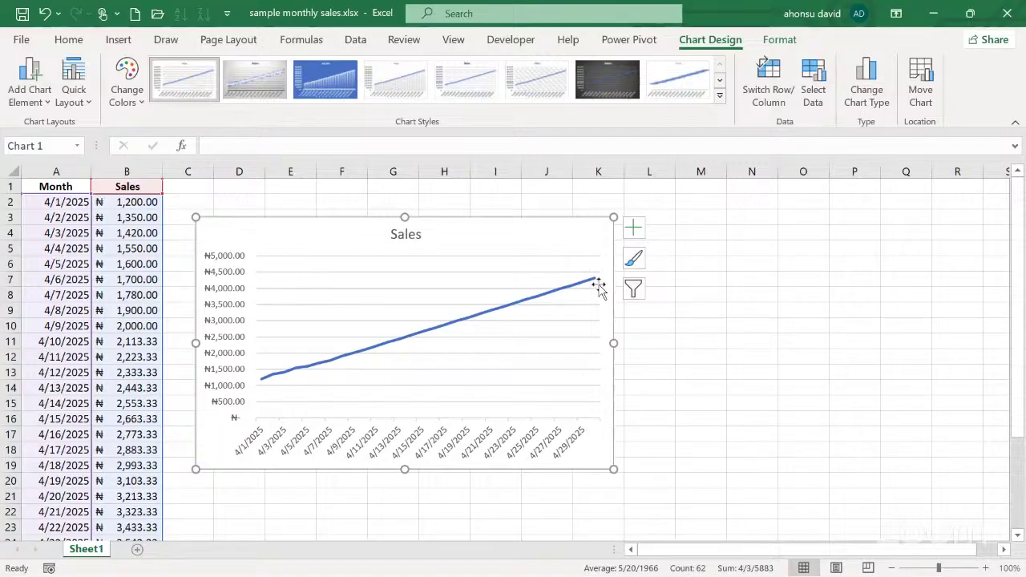
Open the chart area formatting and add a trendline to the Sales line chart
right_click(543, 251)
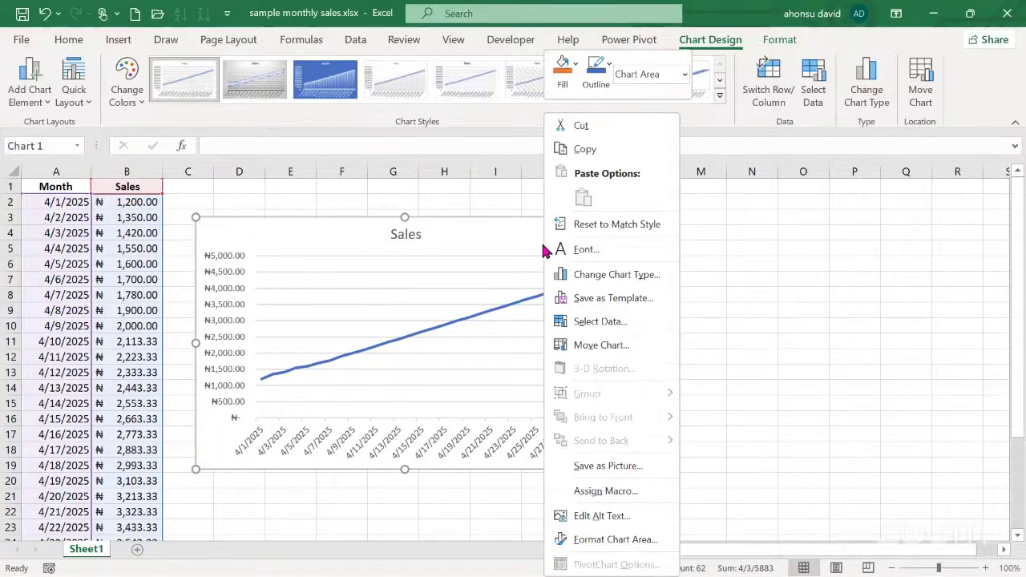
click(578, 541)
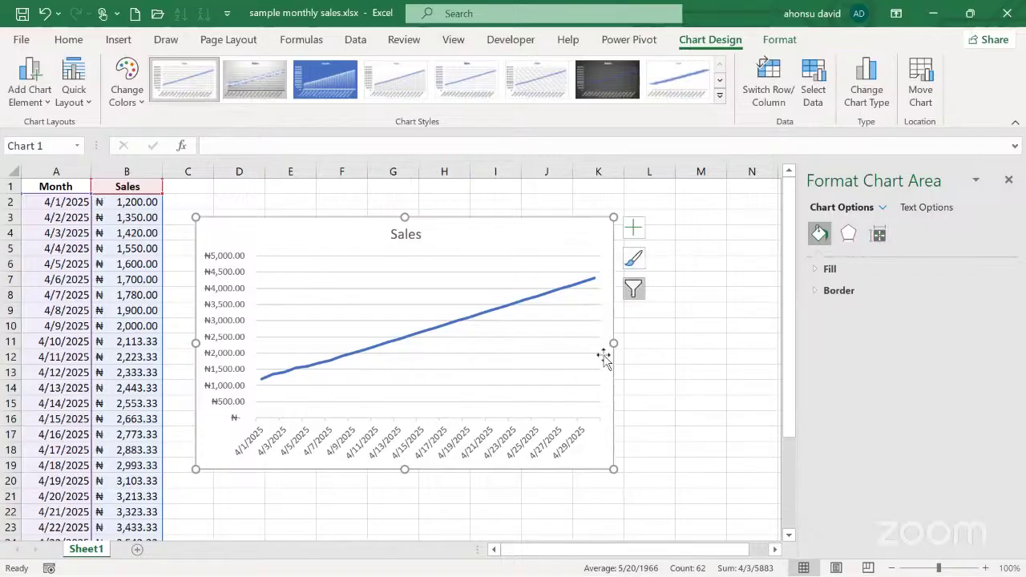
click(631, 230)
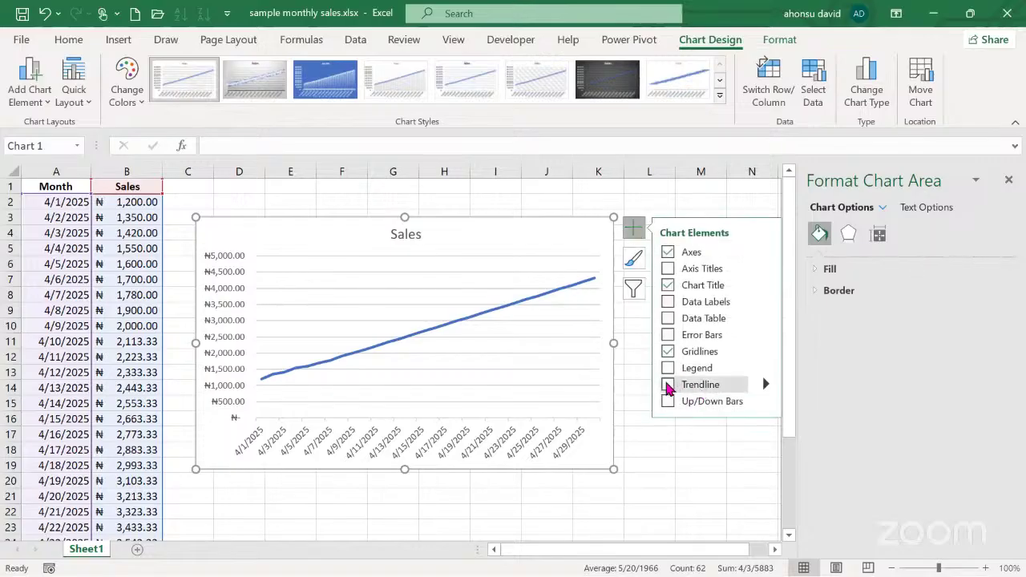
click(667, 385)
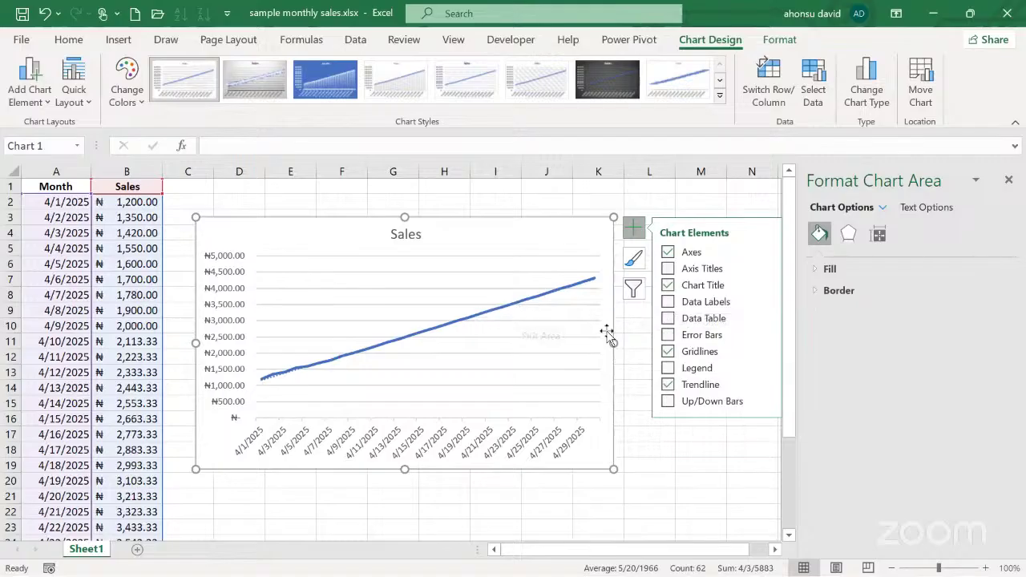
click(669, 387)
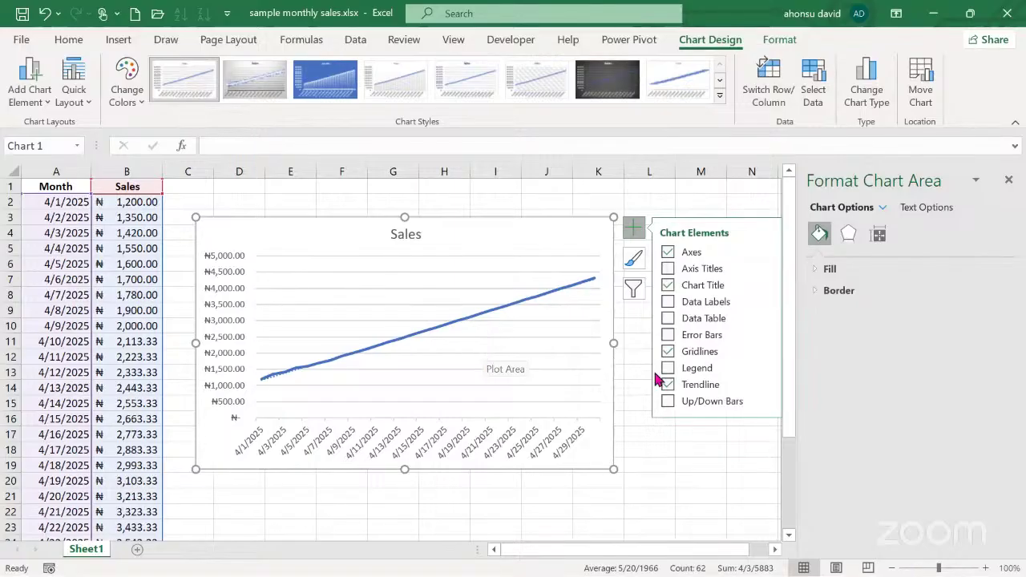
Open the detailed options for the Sales trendline, at the trendline type and forecast settings
click(765, 385)
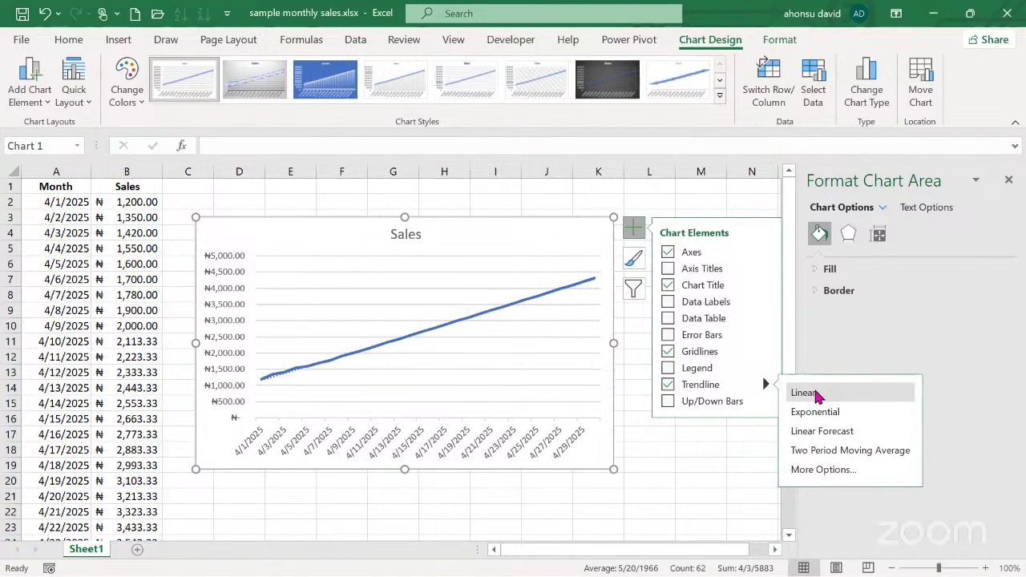
click(815, 470)
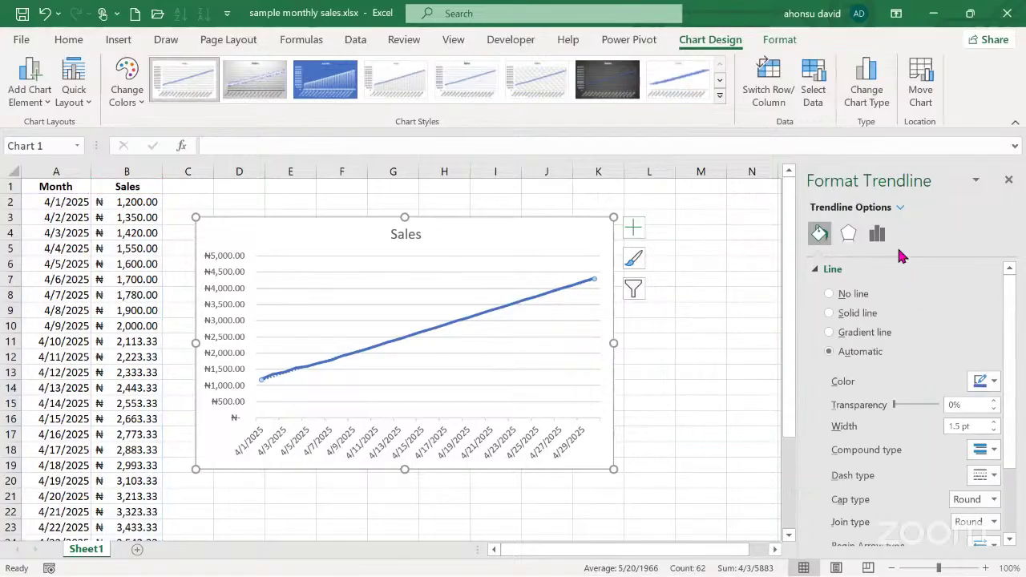
click(878, 232)
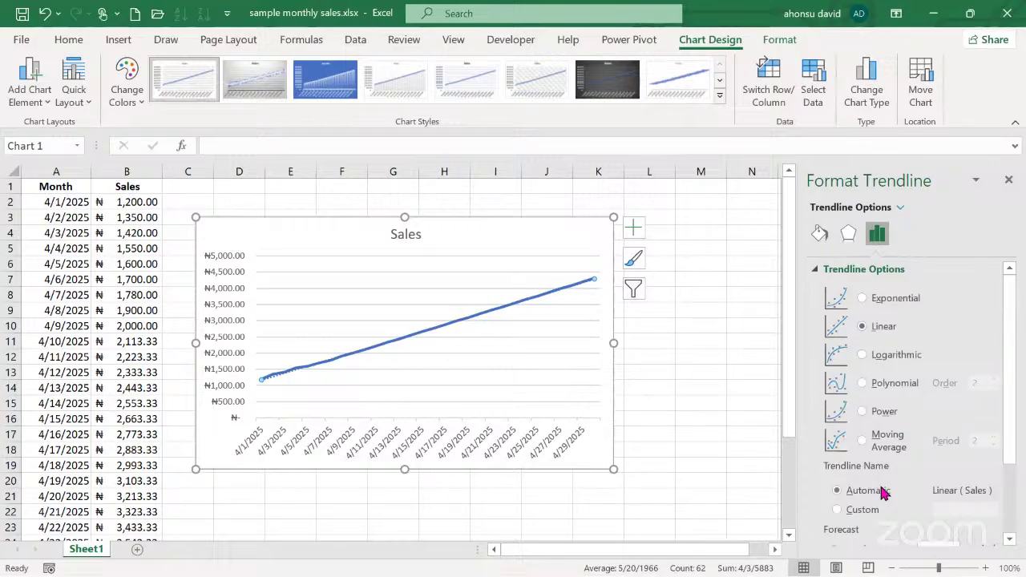
Try the Exponential, Linear, Logarithmic and Polynomial types on the Sales trendline and look through the remaining trendline settings
click(862, 298)
click(862, 327)
scroll(1010, 345, down, 3)
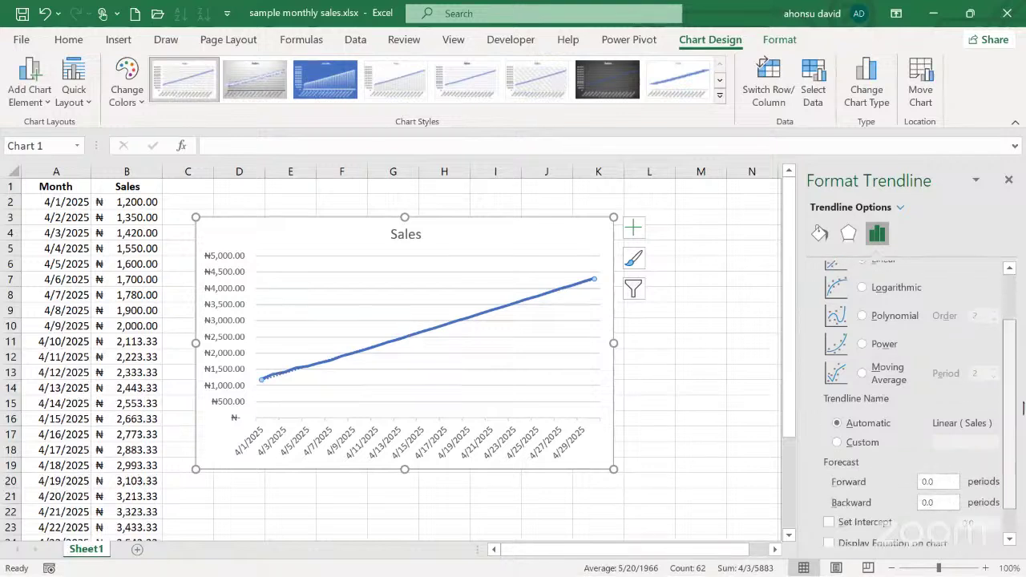
scroll(1015, 332, up, 3)
scroll(1015, 332, down, 1)
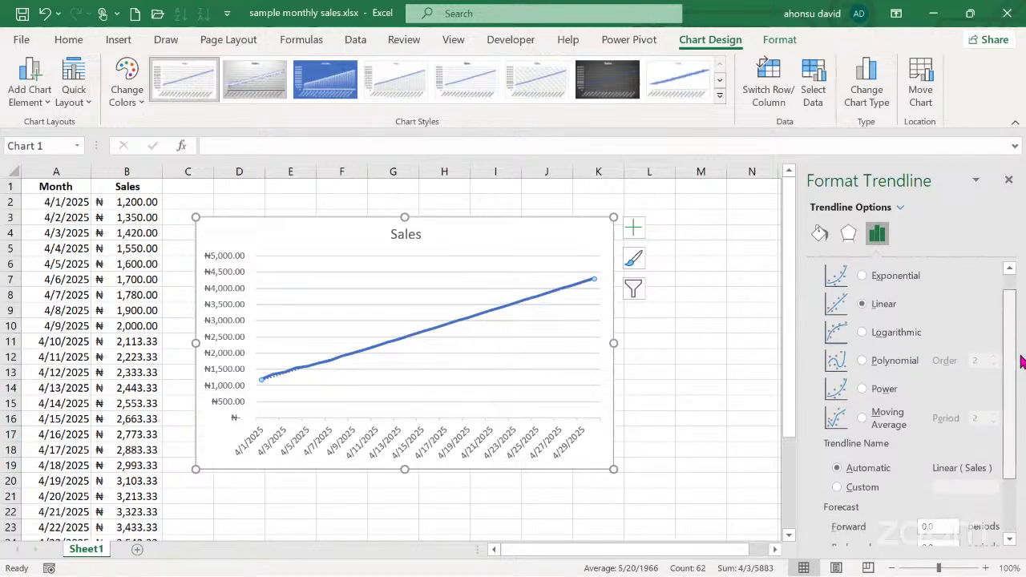
click(862, 329)
click(862, 357)
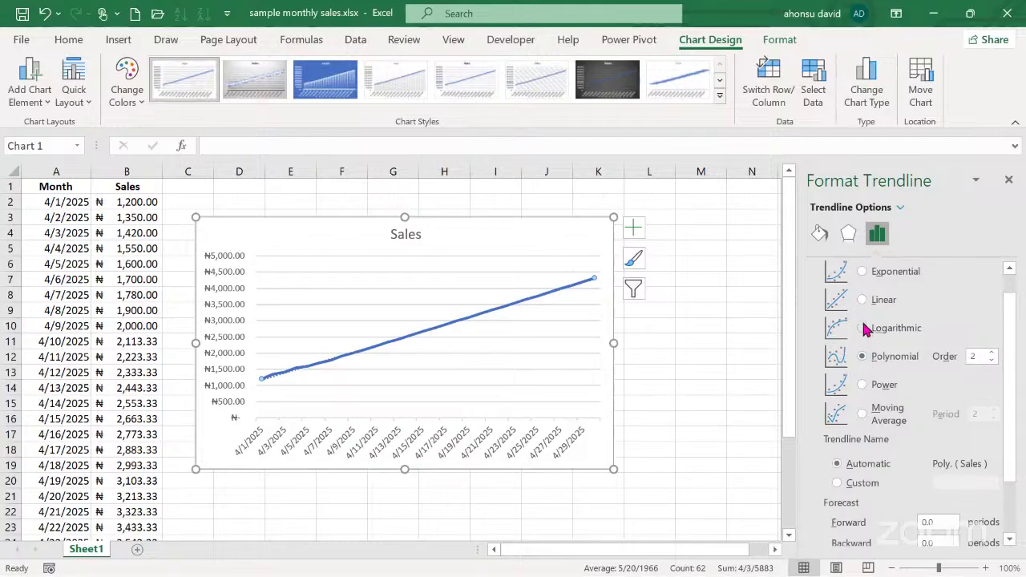
click(864, 328)
click(863, 300)
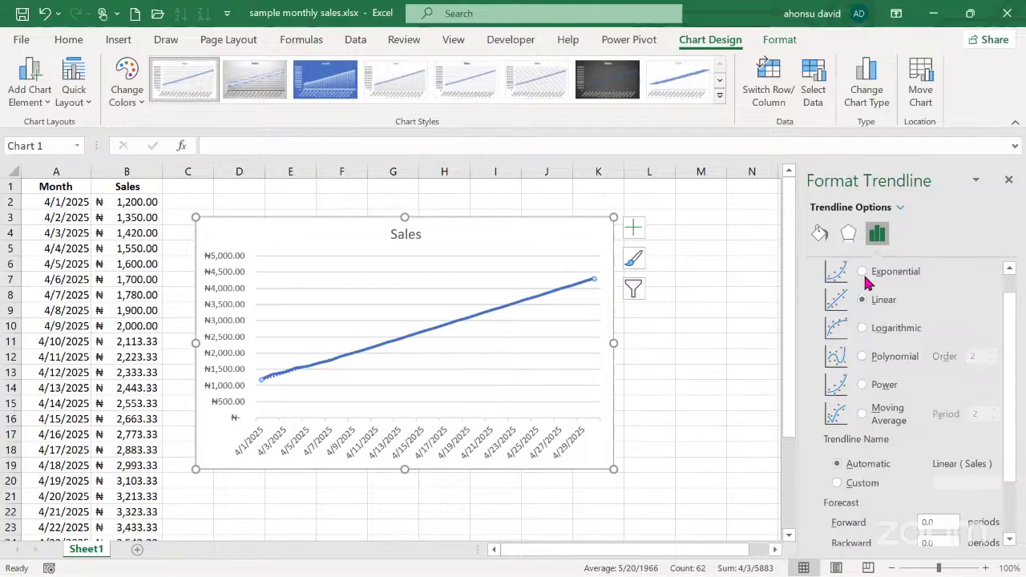
click(864, 272)
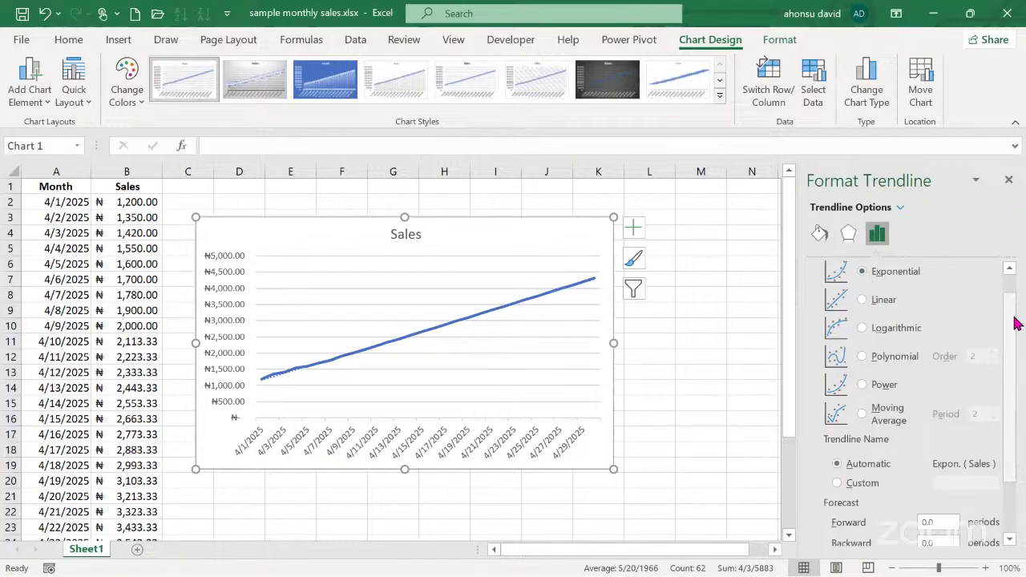
drag(1015, 343, 1017, 408)
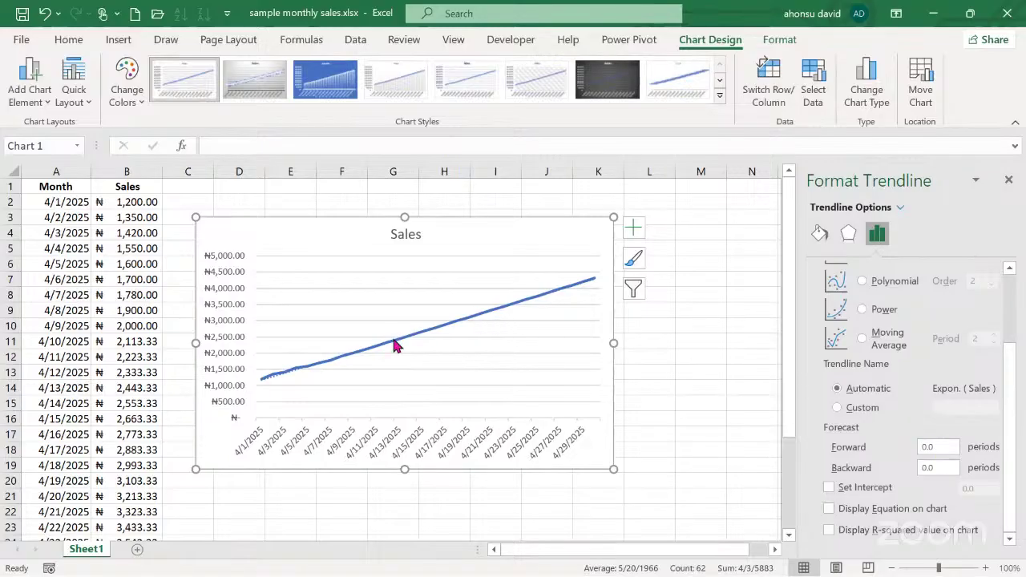
click(934, 447)
Rename the column header in cell A1 as Day
click(61, 190)
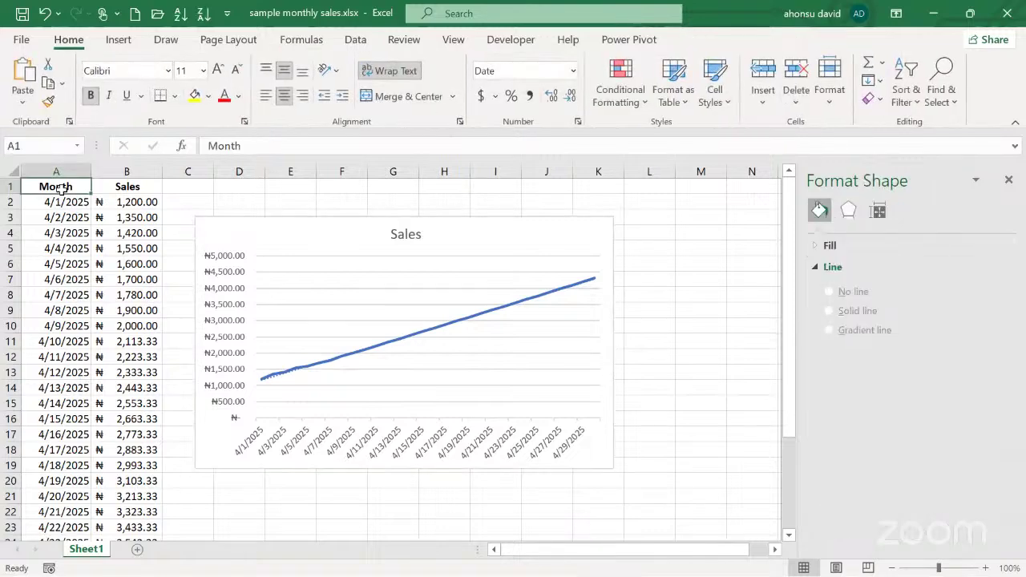
text(Da)
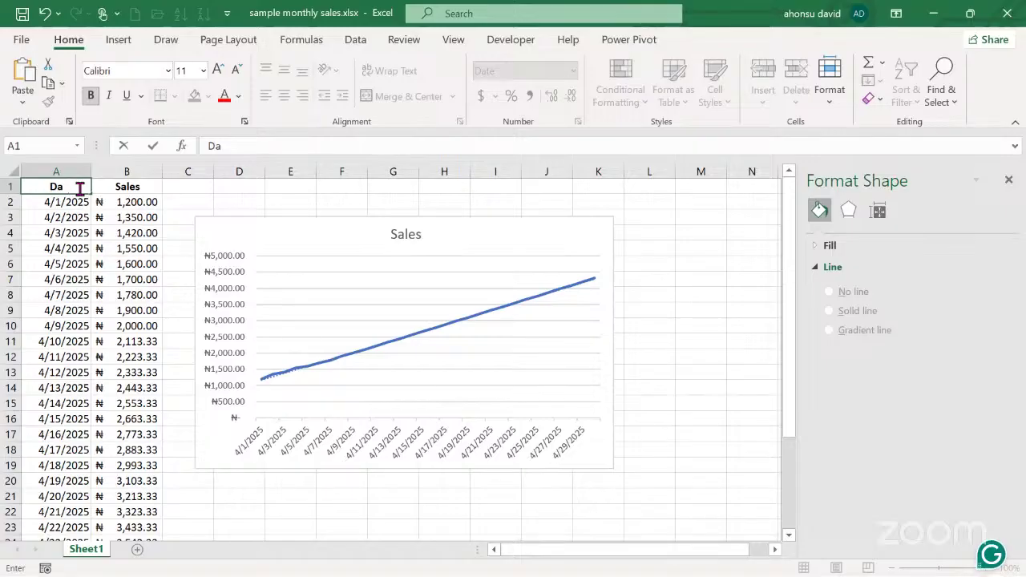
text(y)
key(BackSpace)
key(BackSpace)
text(y)
click(149, 201)
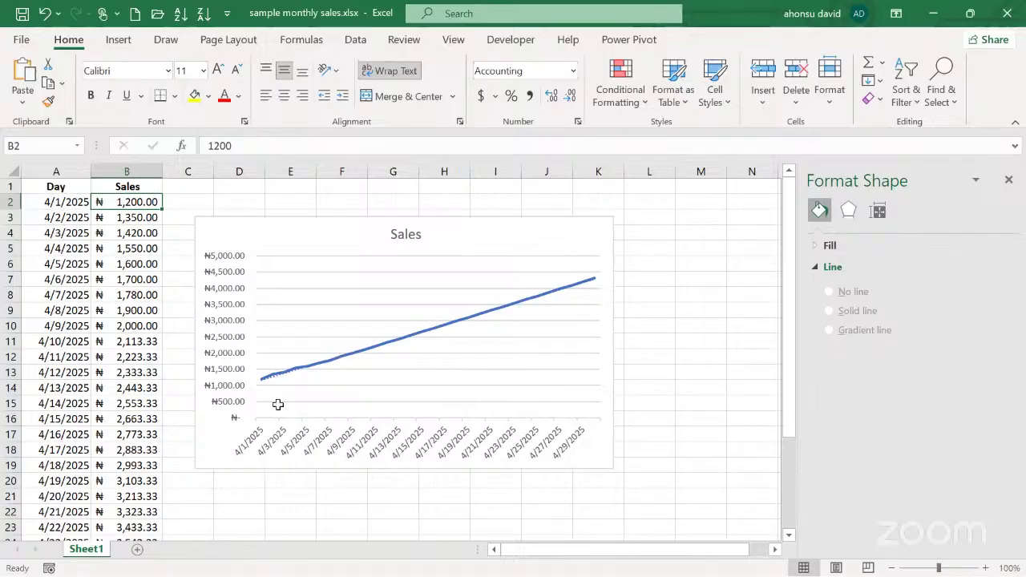
Set the linear Sales trendline to forecast forward by 30 periods
click(579, 282)
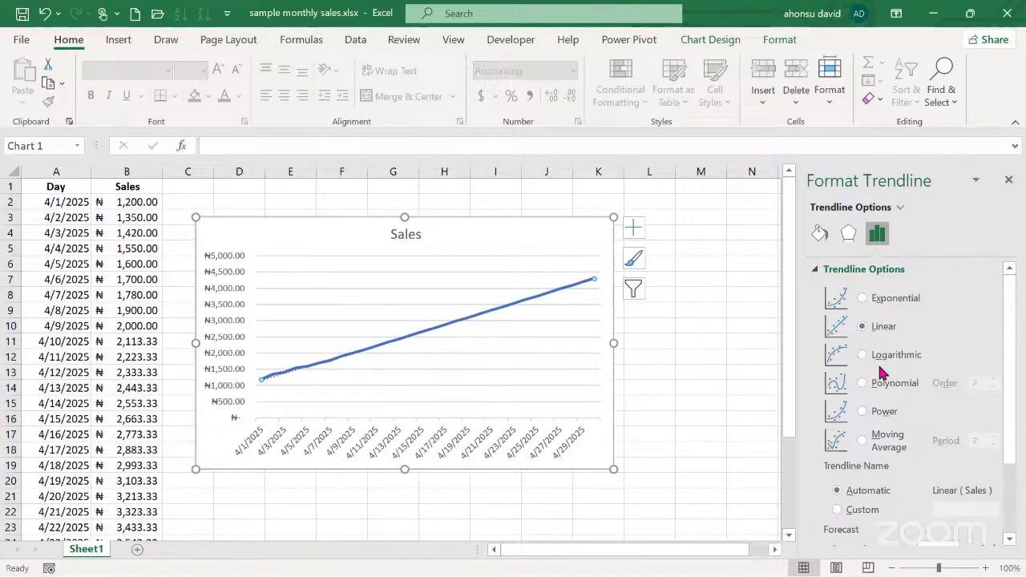
drag(1007, 321, 1007, 390)
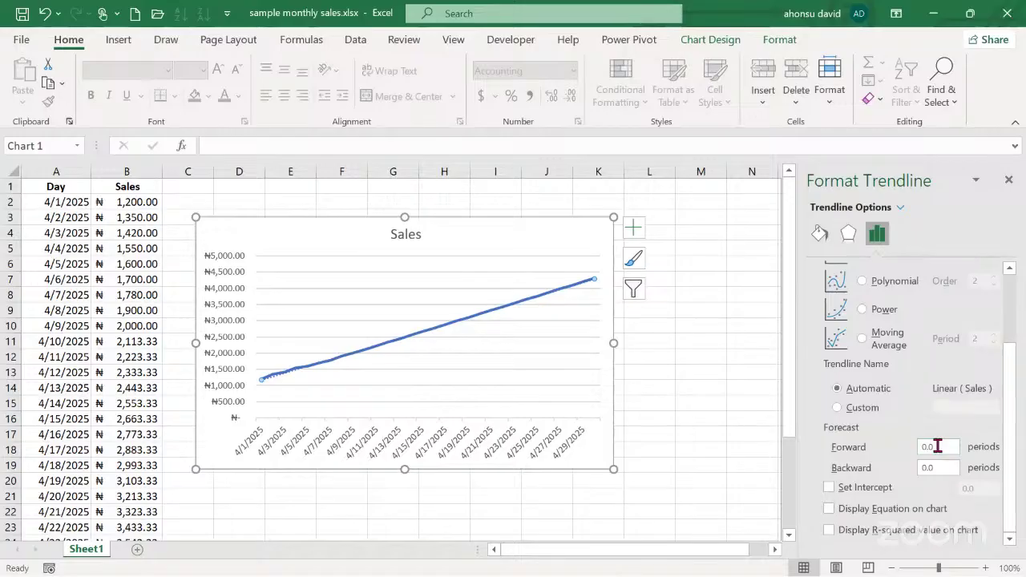
drag(937, 446, 922, 454)
text(30)
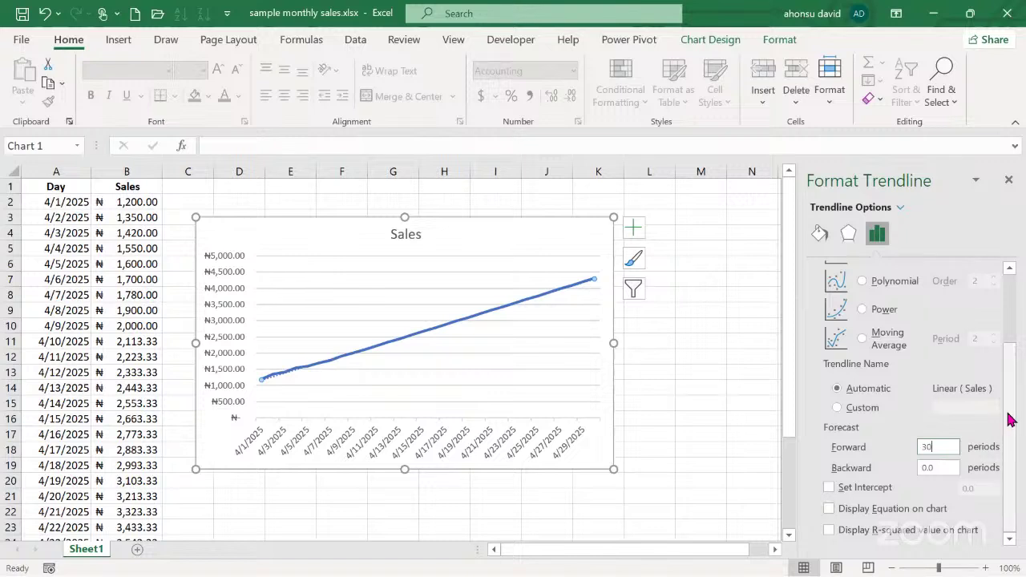
Display the trendline's R-squared value and equation on the chart, and move their label clear of the dotted line, below the chart title
click(829, 530)
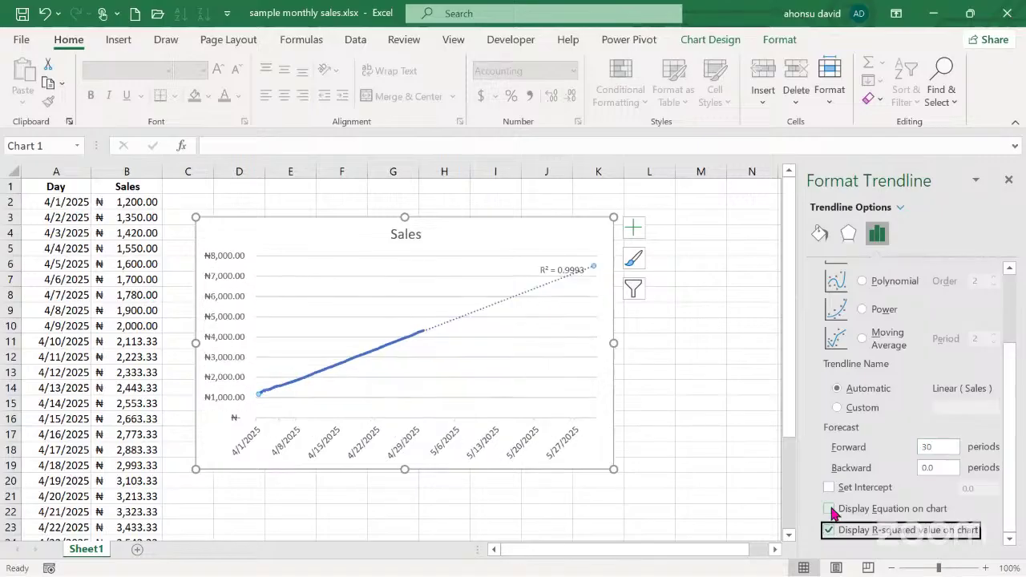
click(829, 509)
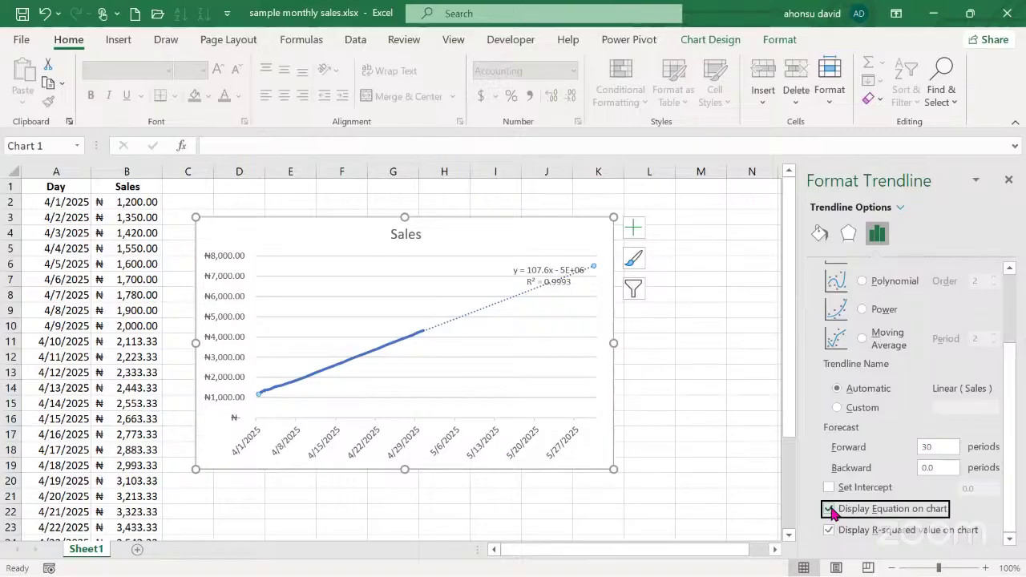
click(534, 276)
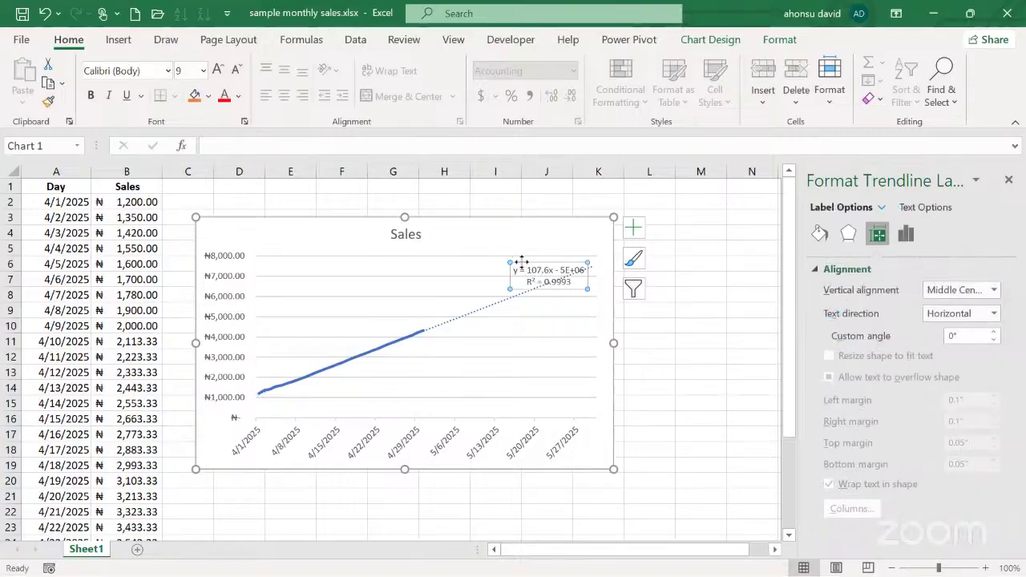
drag(522, 262, 412, 268)
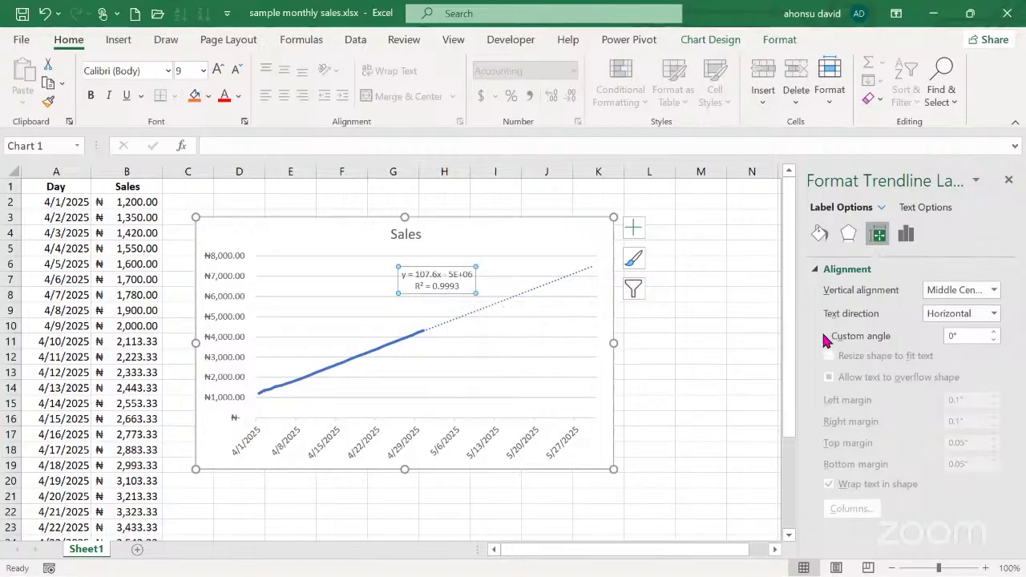
click(905, 233)
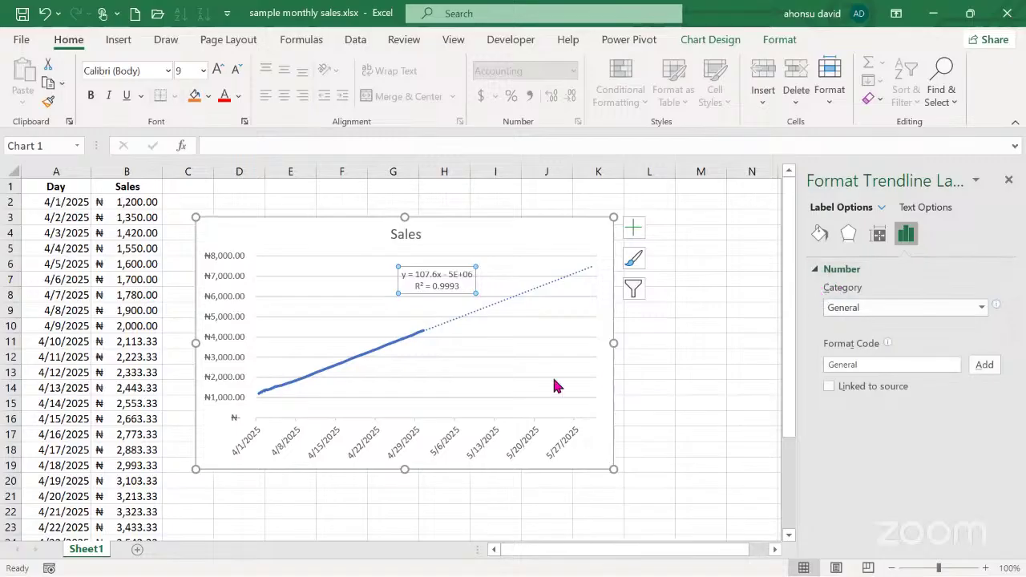
Compare the Exponential, Logarithmic, Polynomial, Power and Moving Average types on the Sales trendline, and return it to Linear
click(511, 300)
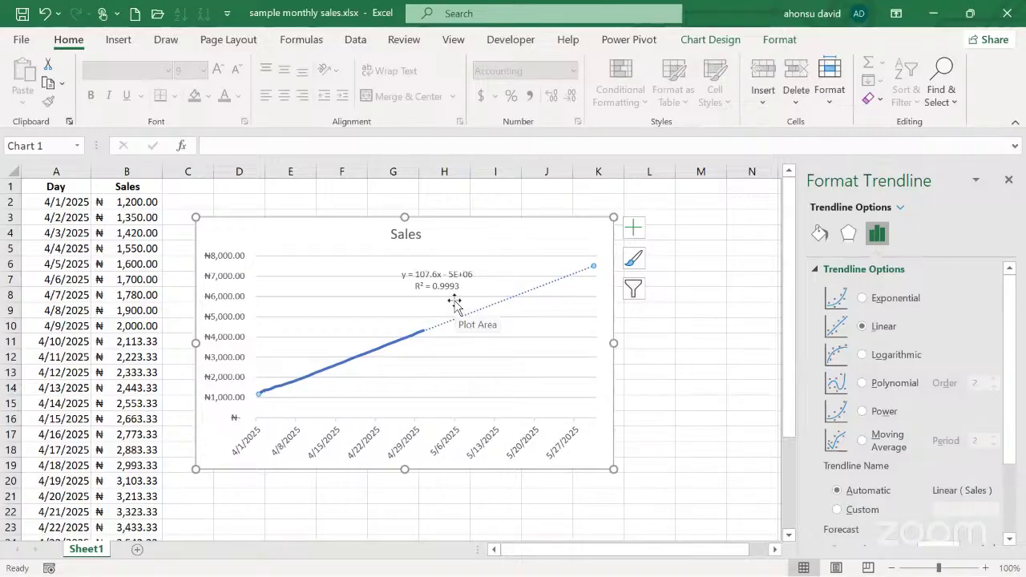
click(863, 299)
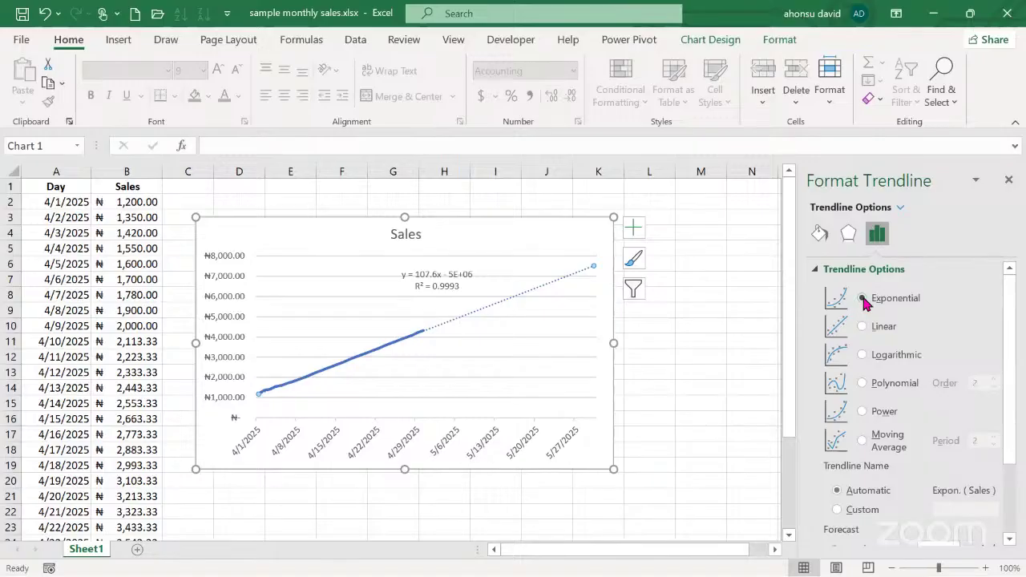
click(862, 326)
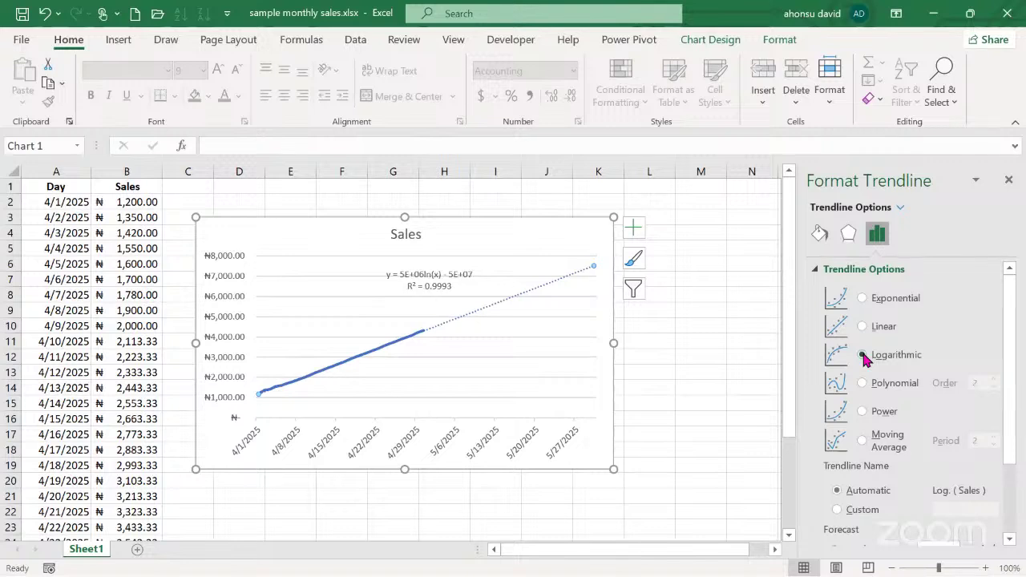
click(863, 383)
click(863, 410)
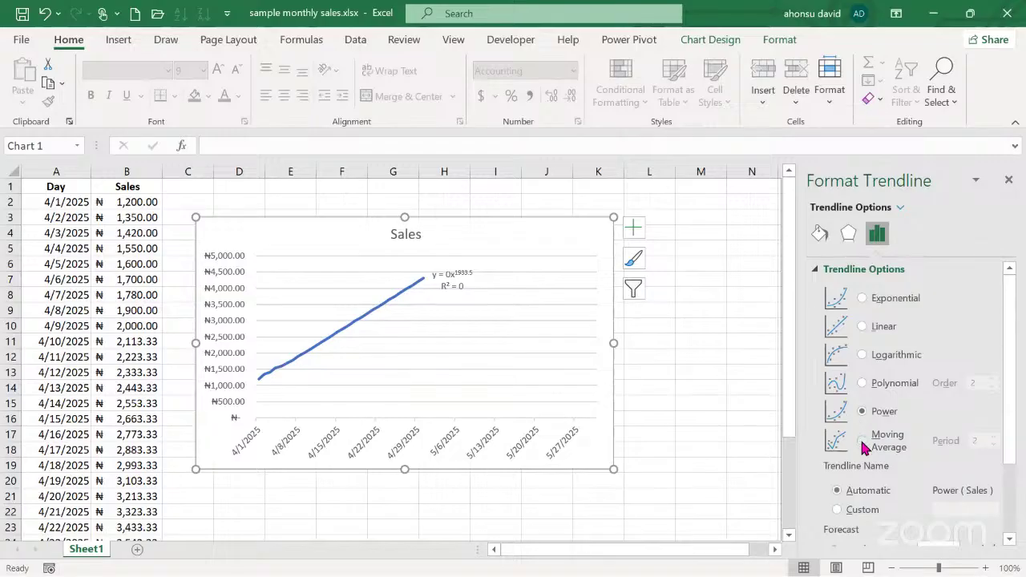
click(862, 442)
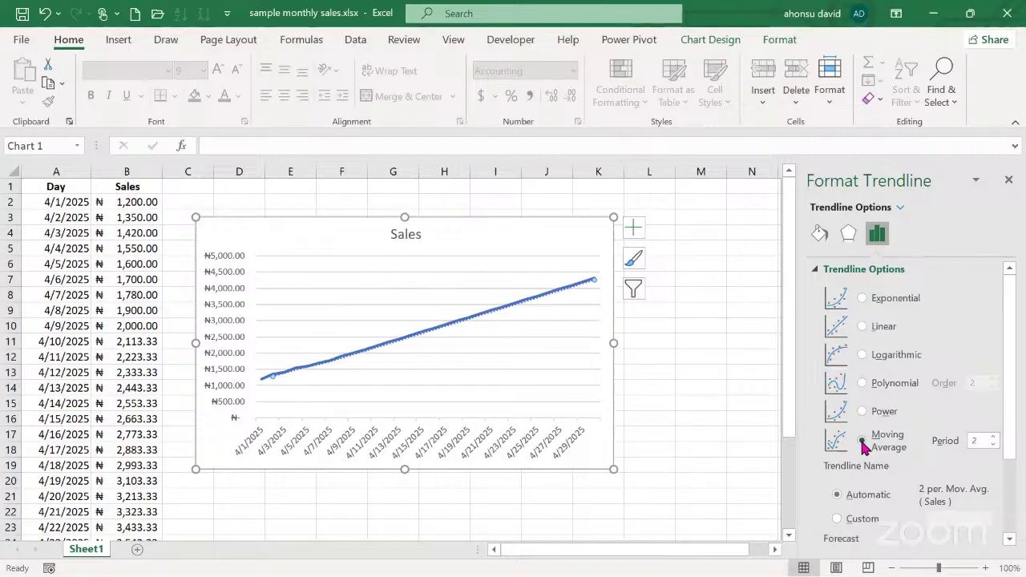
click(863, 298)
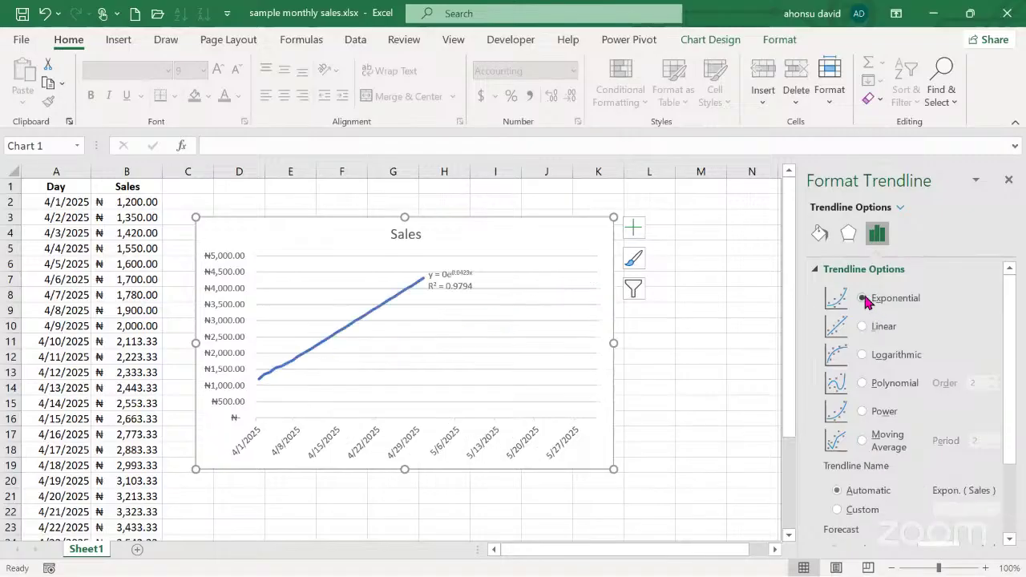
click(863, 327)
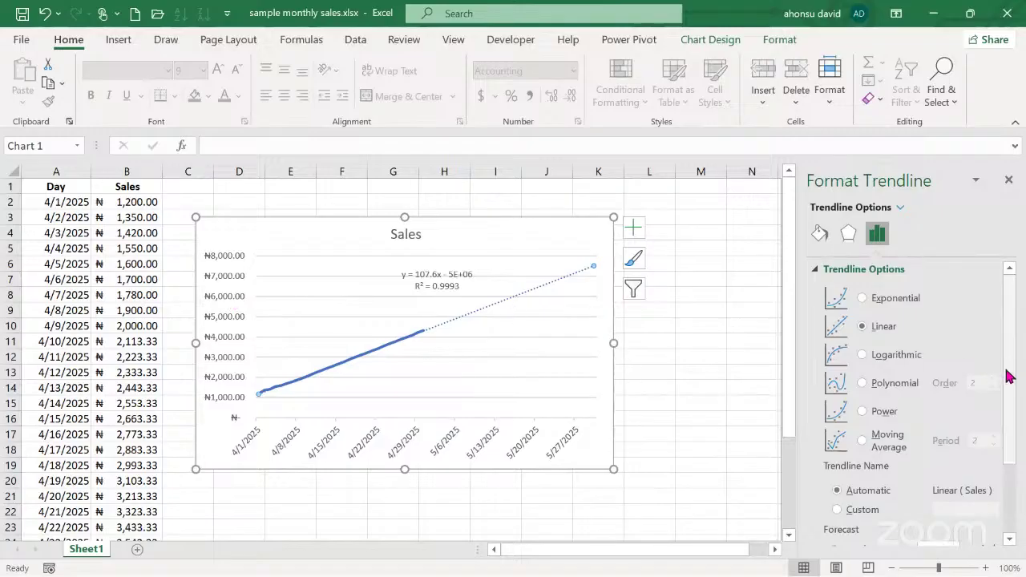
Remove the trendline equation and the R-squared value from the Sales chart
drag(1008, 377, 1012, 444)
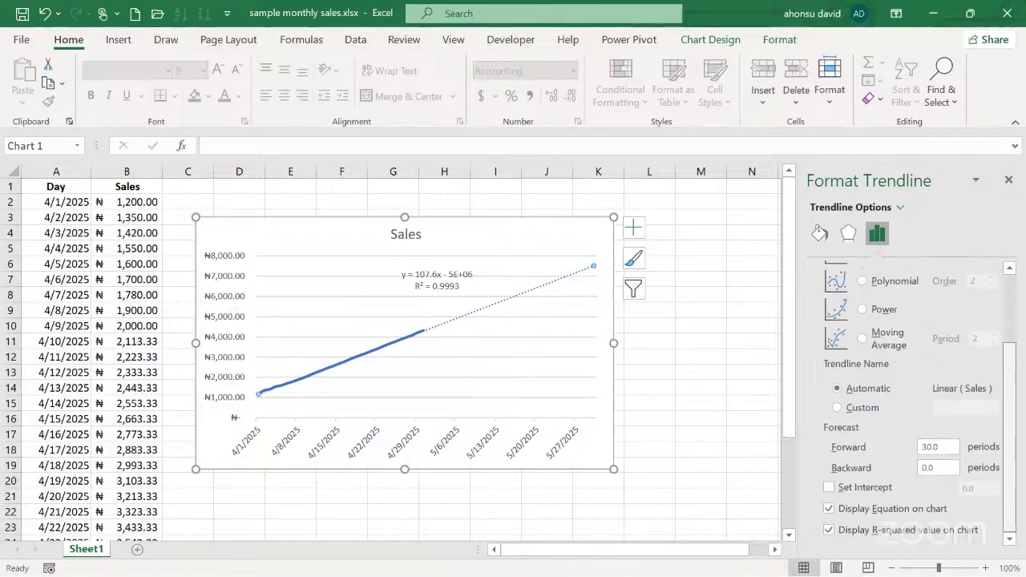
click(829, 509)
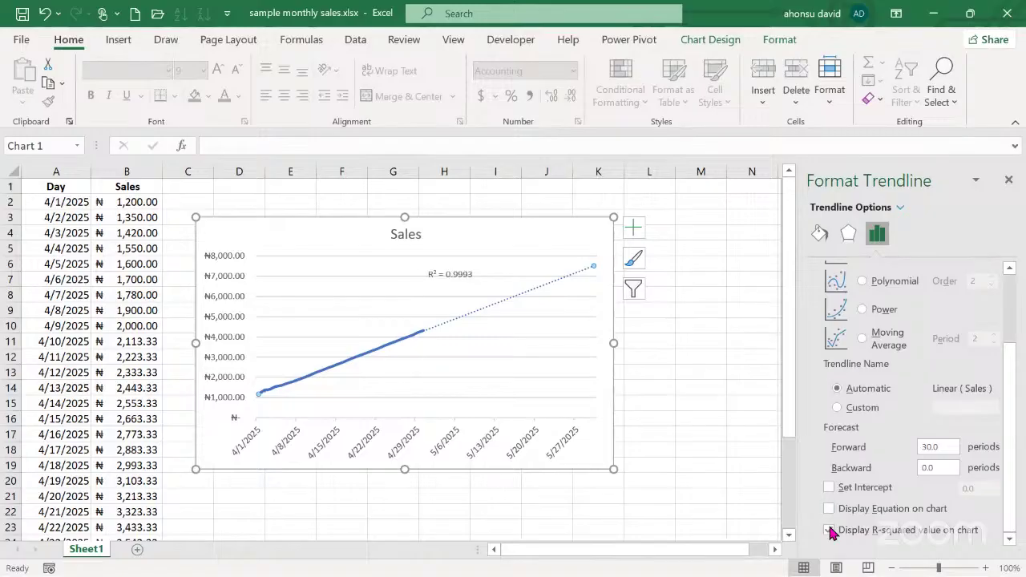
click(829, 530)
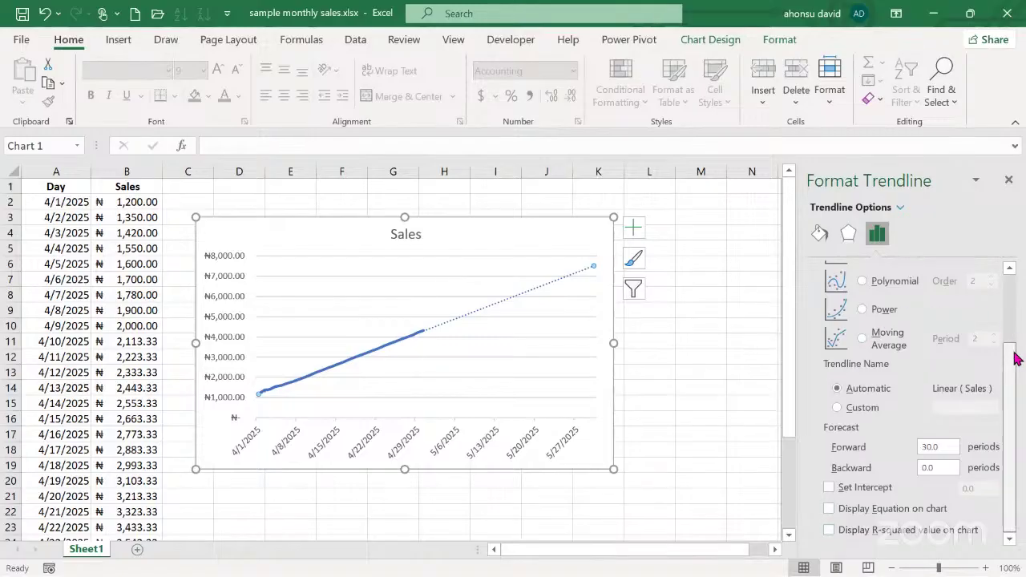
Delete the Sales line chart from Sheet1 and close its formatting pane
scroll(1012, 375, up, 3)
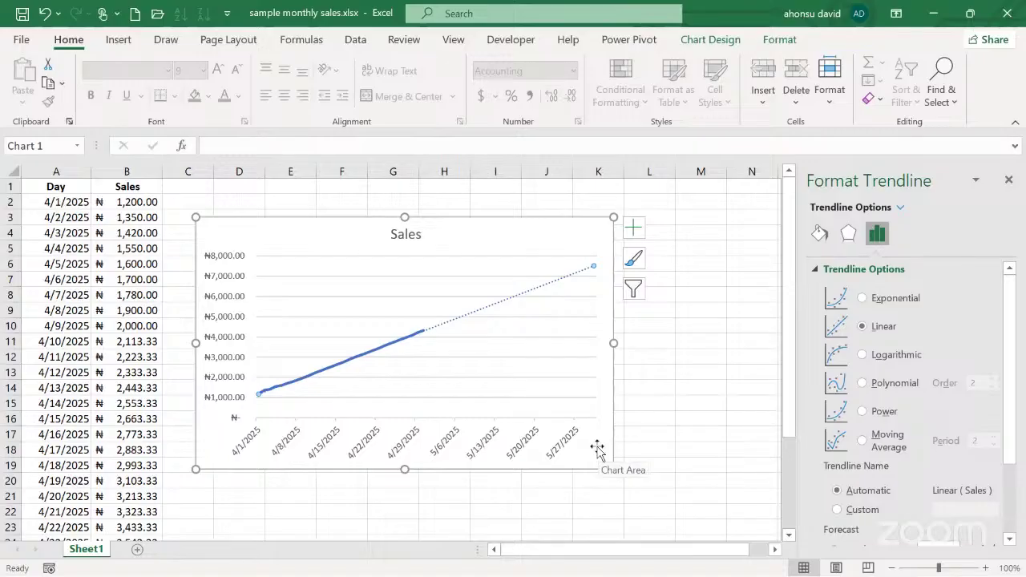
click(582, 234)
key(Delete)
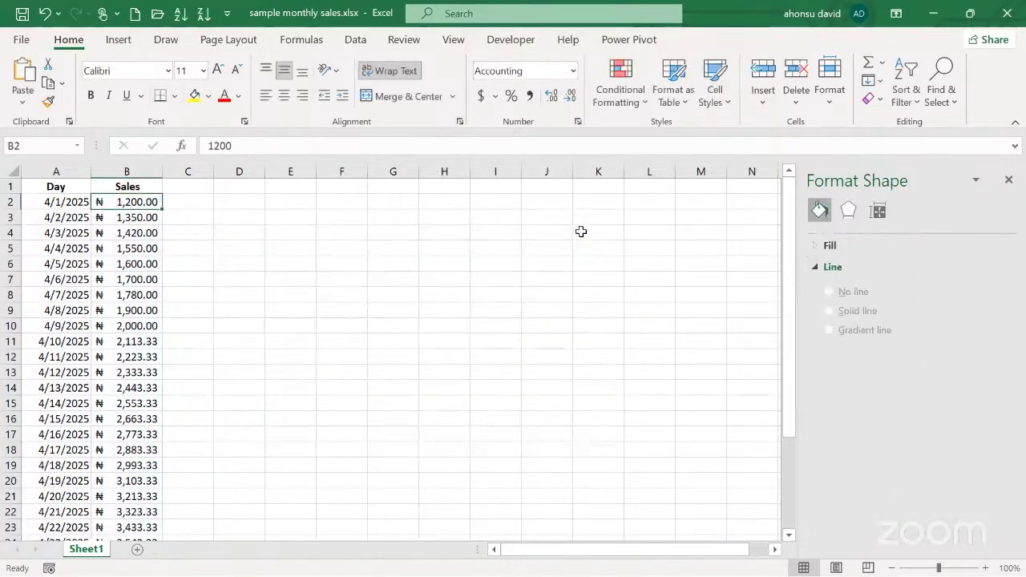
click(1008, 183)
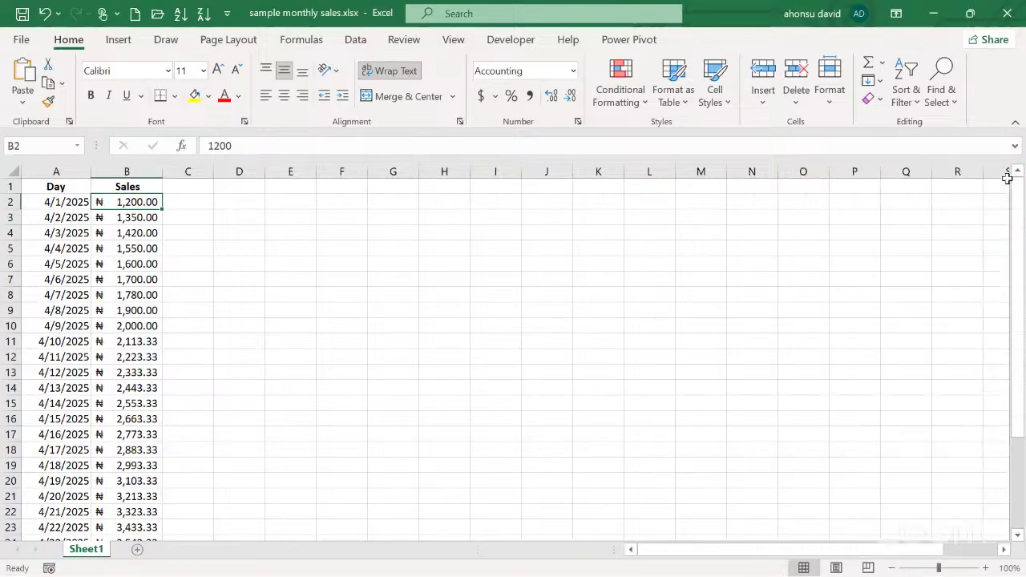
Start a forecast sheet from the Day and Sales data and set the forecast end to 5/31/2025
click(130, 327)
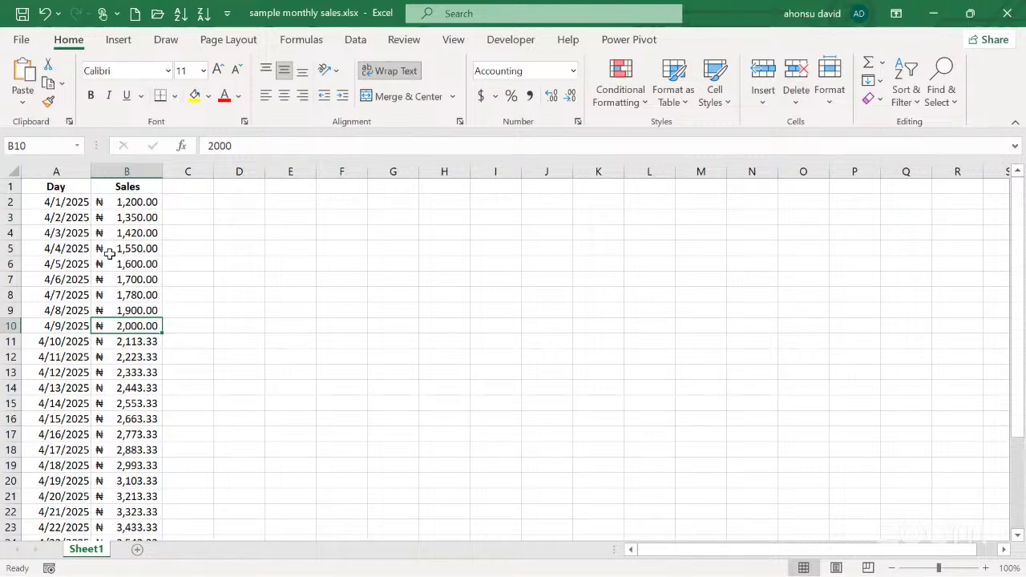
click(137, 274)
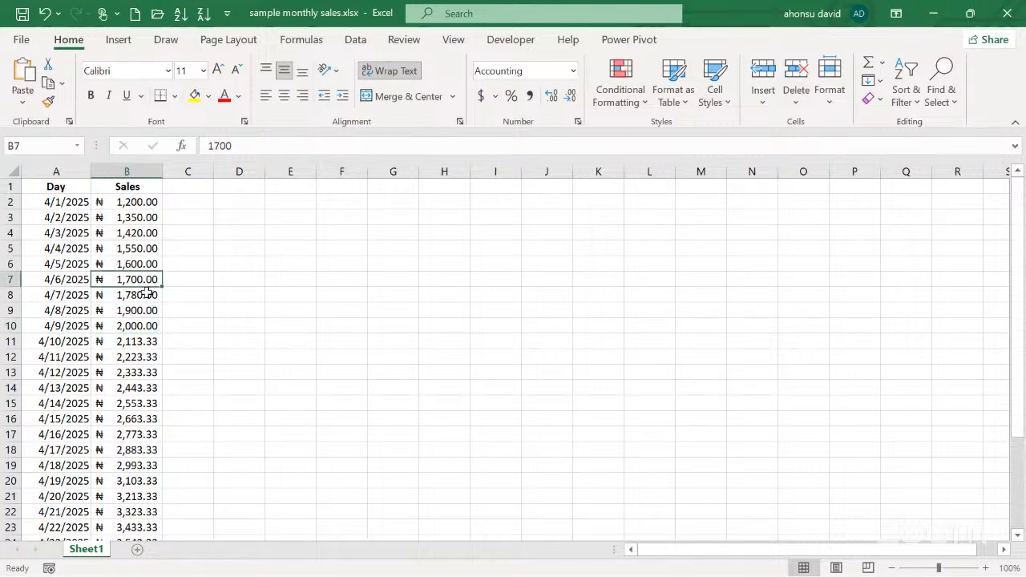
click(356, 42)
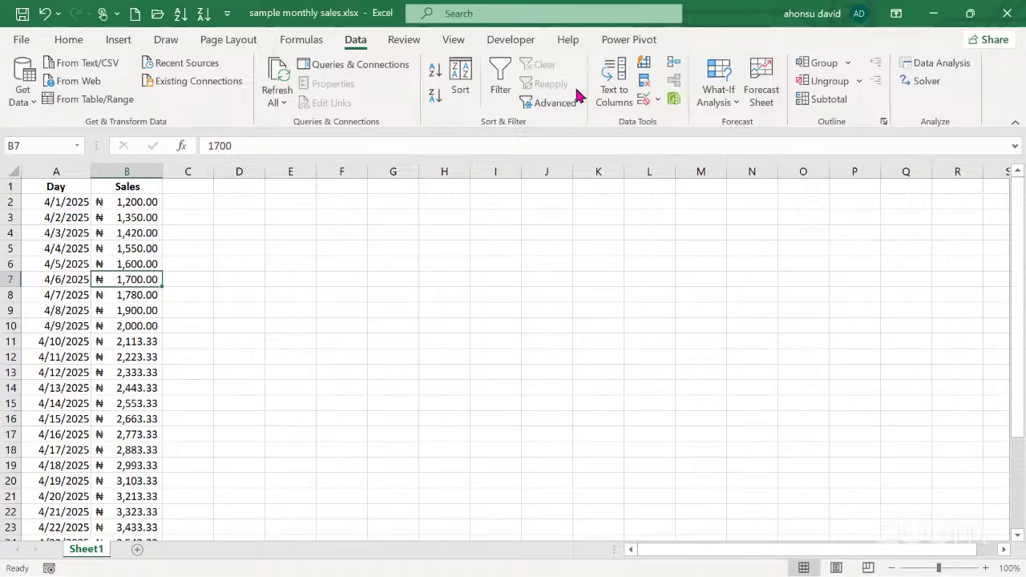
click(757, 94)
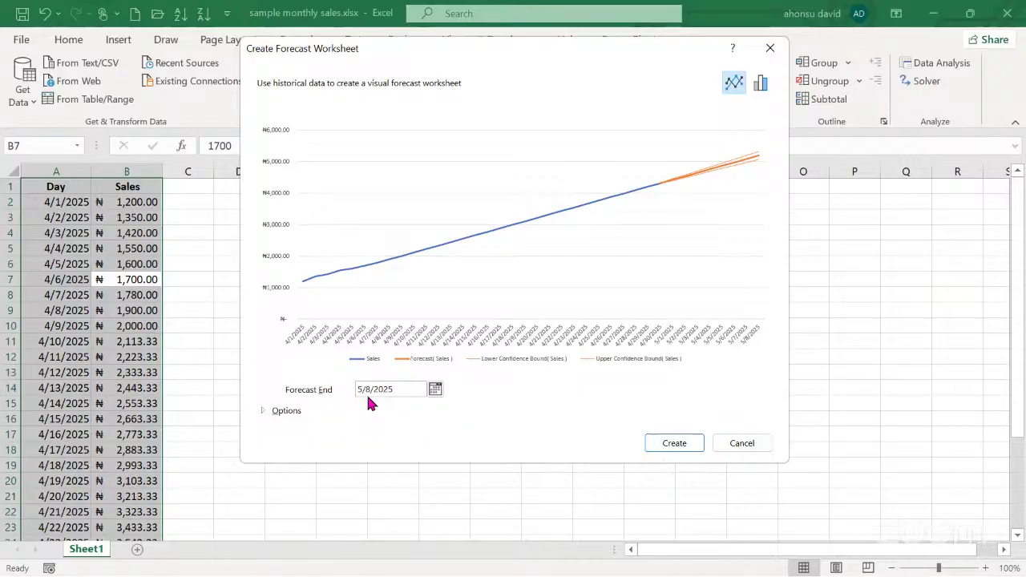
click(436, 389)
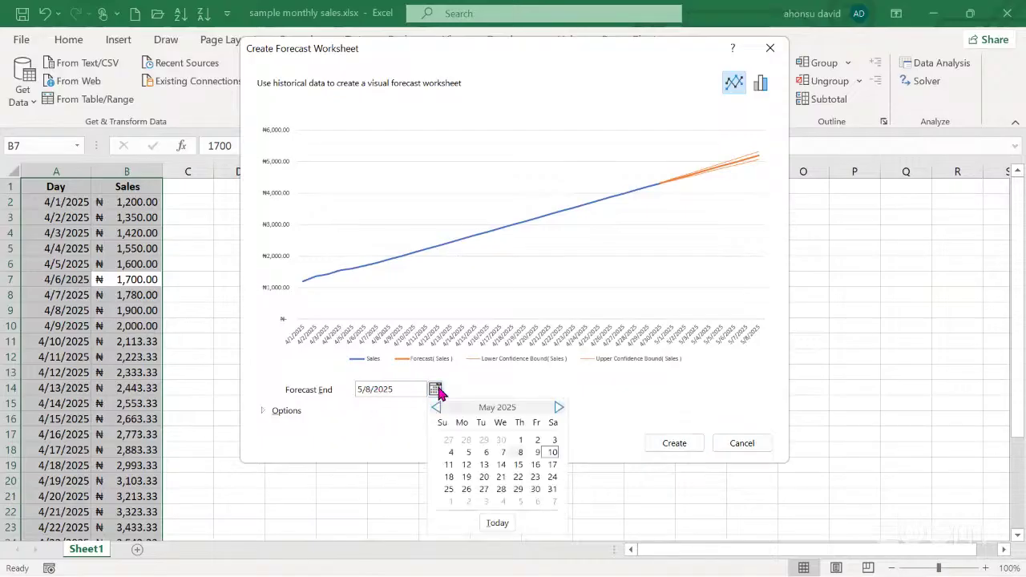
click(552, 488)
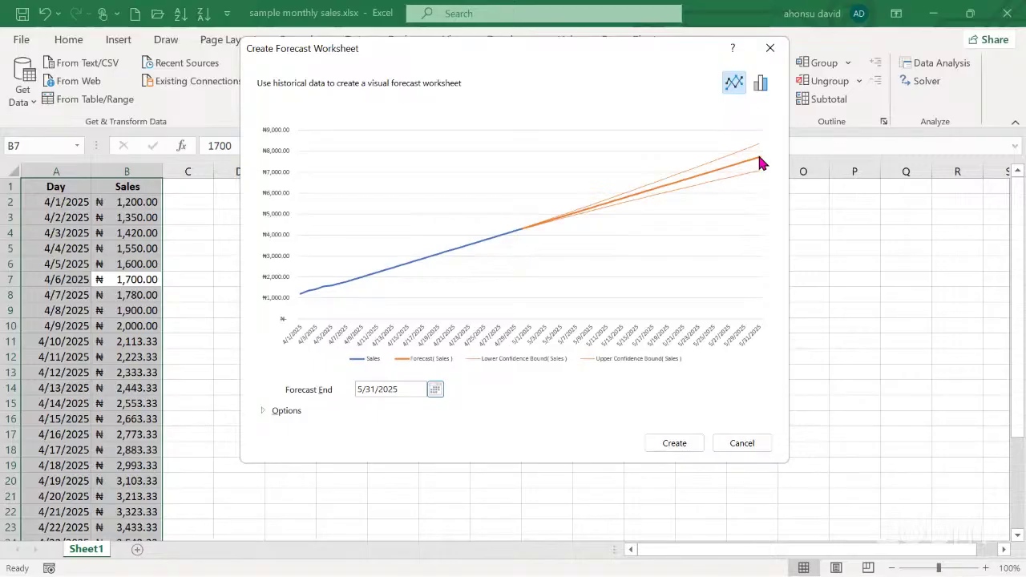
Expand the forecast options, try lowering the confidence interval to 80%, and return it to 95%
click(263, 409)
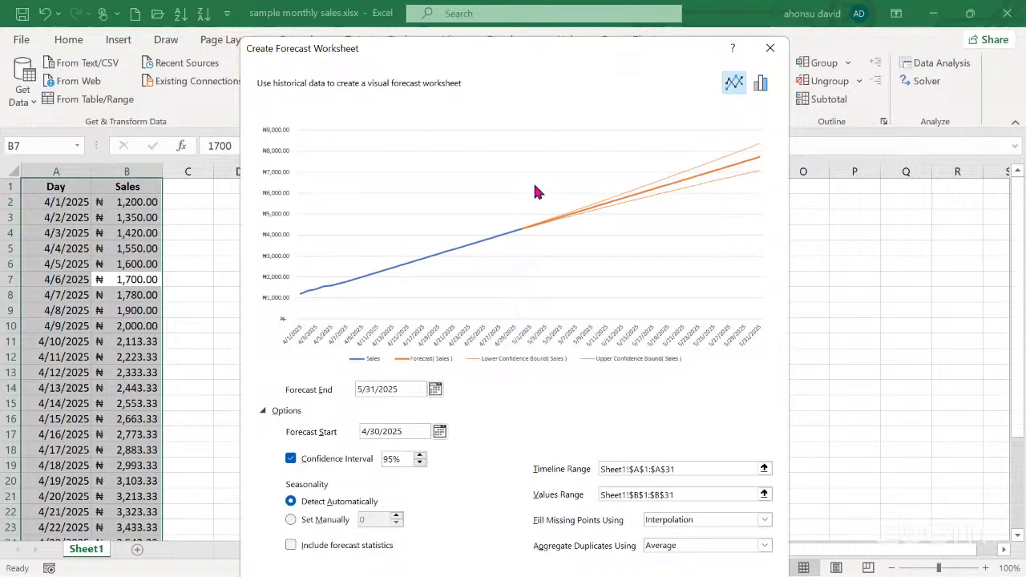
drag(611, 43, 593, 9)
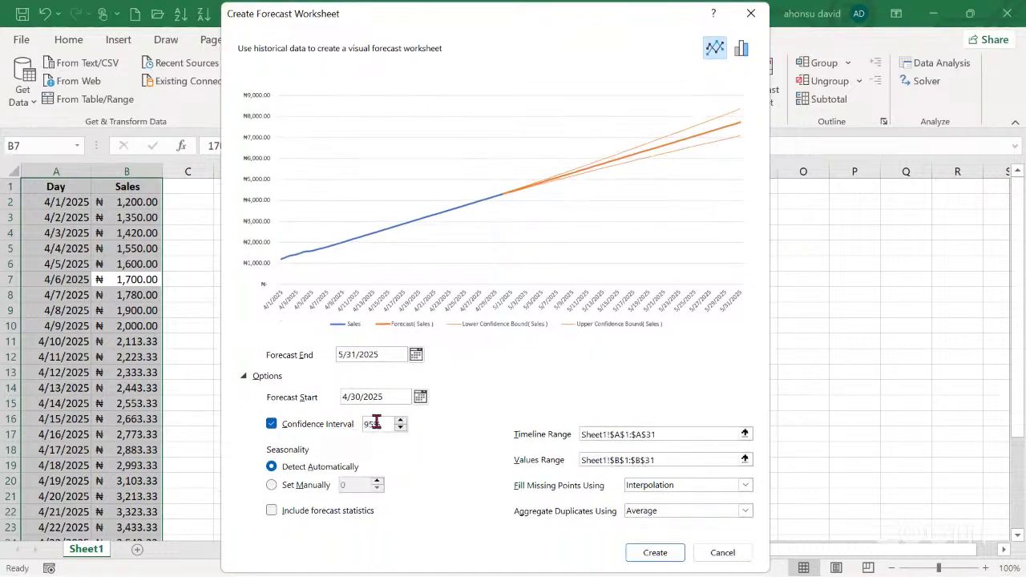
click(399, 429)
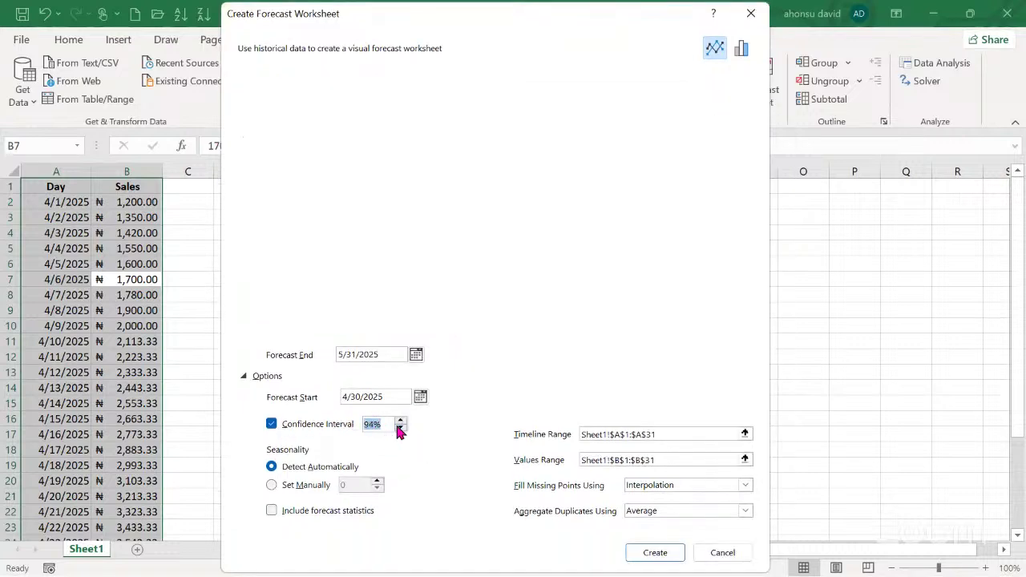
click(399, 429)
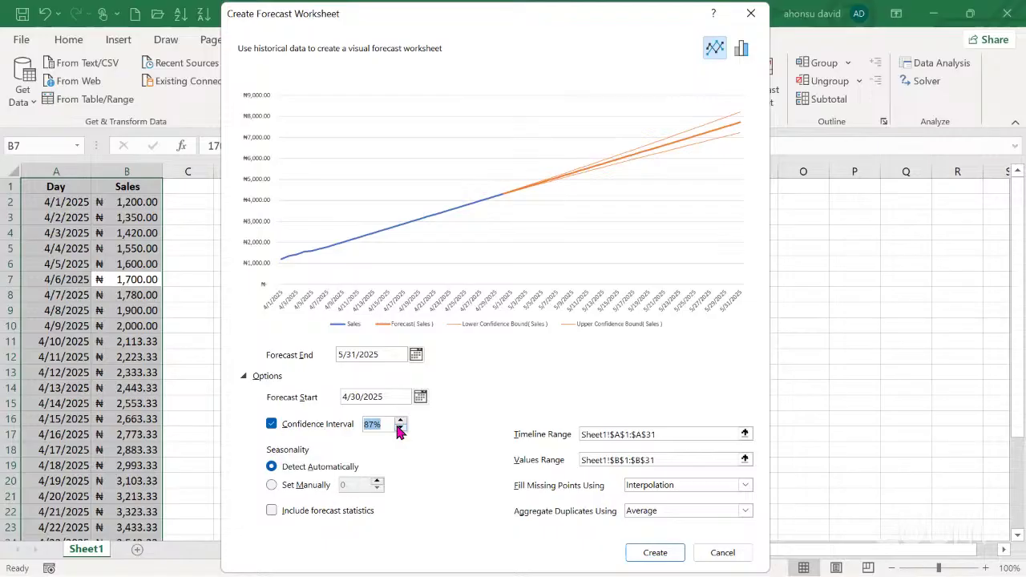
click(399, 429)
click(400, 429)
click(398, 428)
click(399, 429)
click(399, 429)
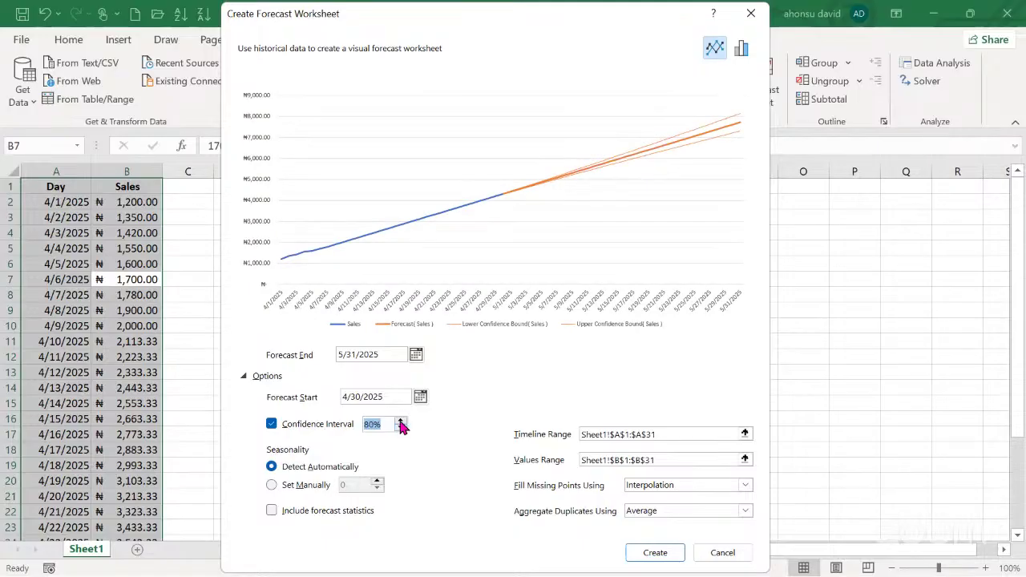
click(400, 421)
click(400, 422)
click(400, 422)
click(400, 422)
click(400, 422)
click(400, 421)
click(400, 422)
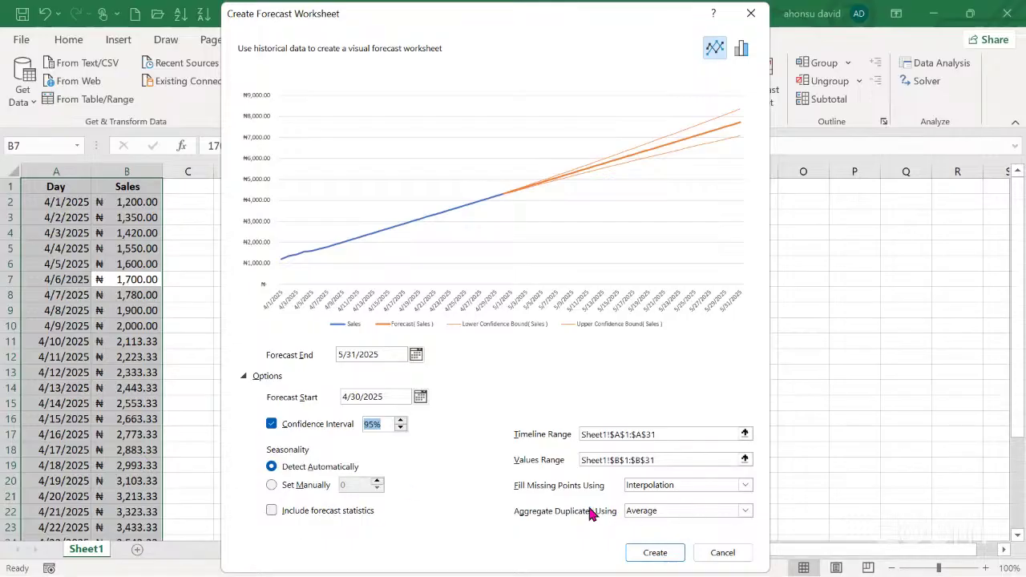
Review the choices for filling missing points and aggregating duplicates, keeping Interpolation and Average
click(747, 486)
click(747, 486)
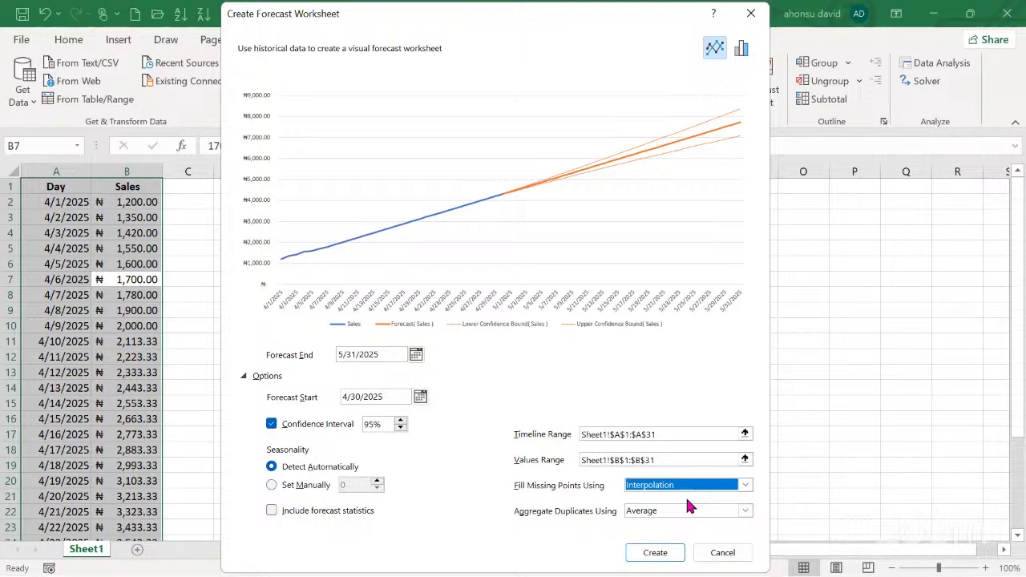
click(742, 486)
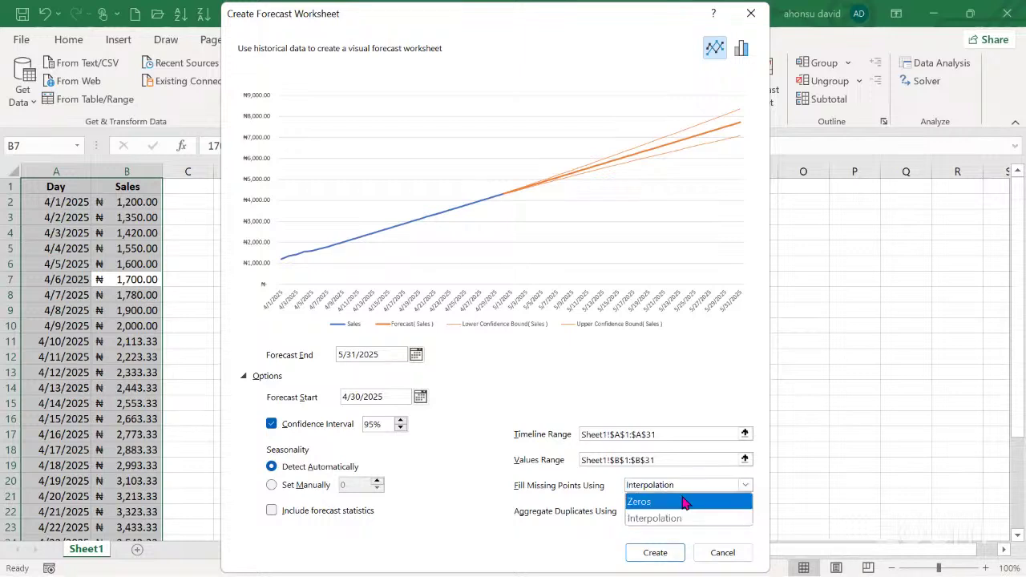
click(733, 519)
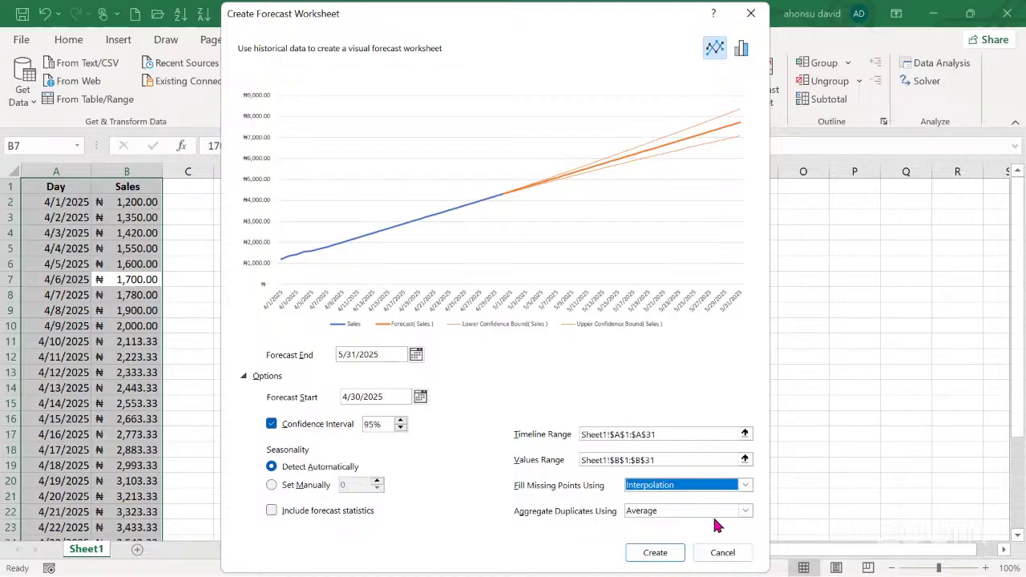
click(745, 510)
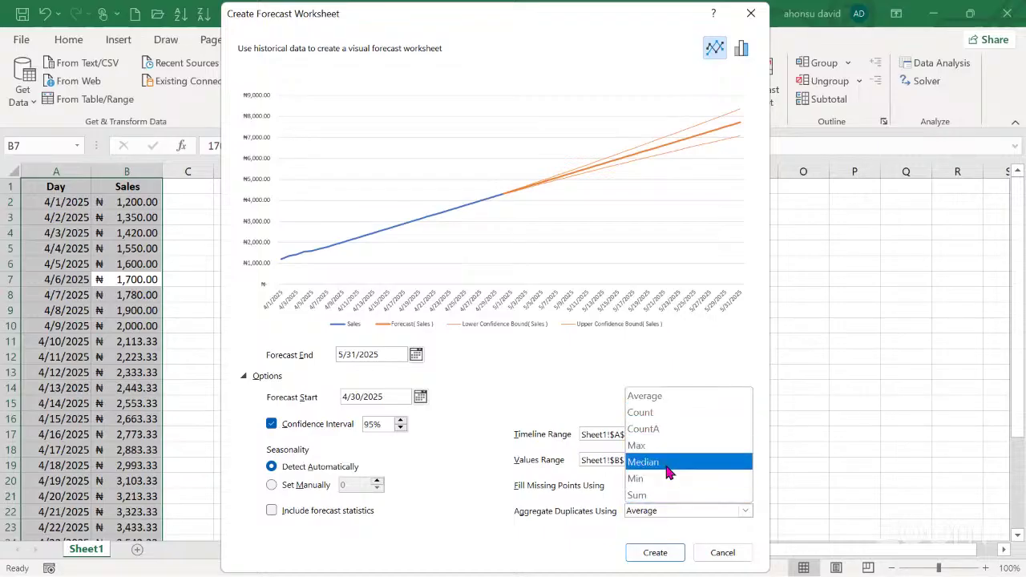
click(670, 395)
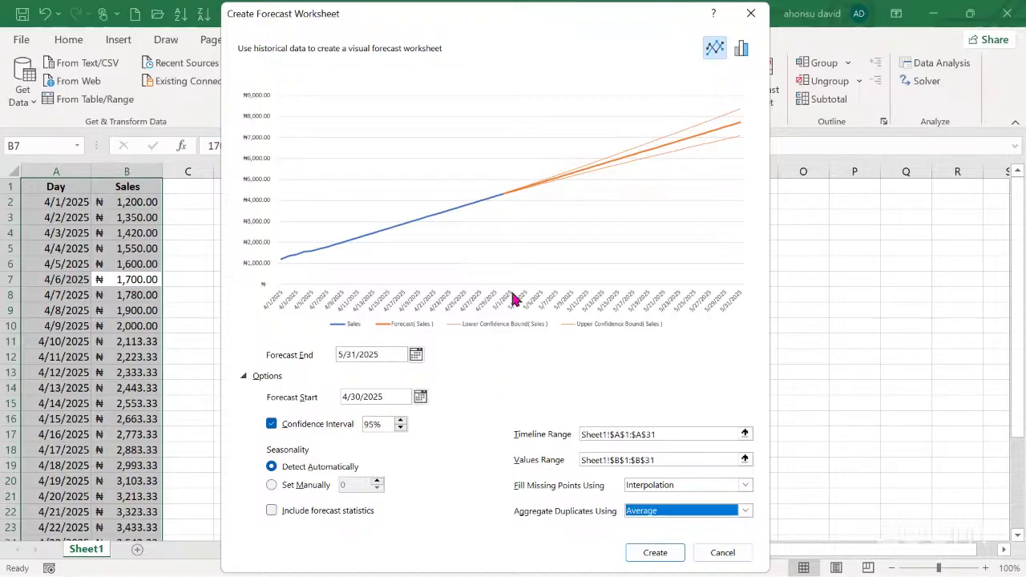
Preview the forecast as a column chart, switch it back to a line chart, and create the forecast worksheet
click(713, 50)
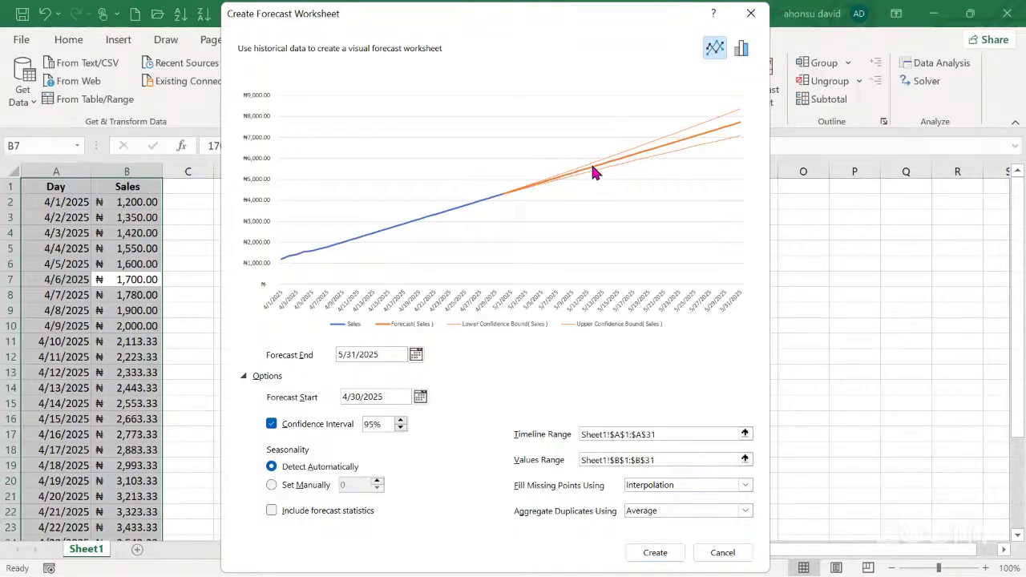
click(741, 49)
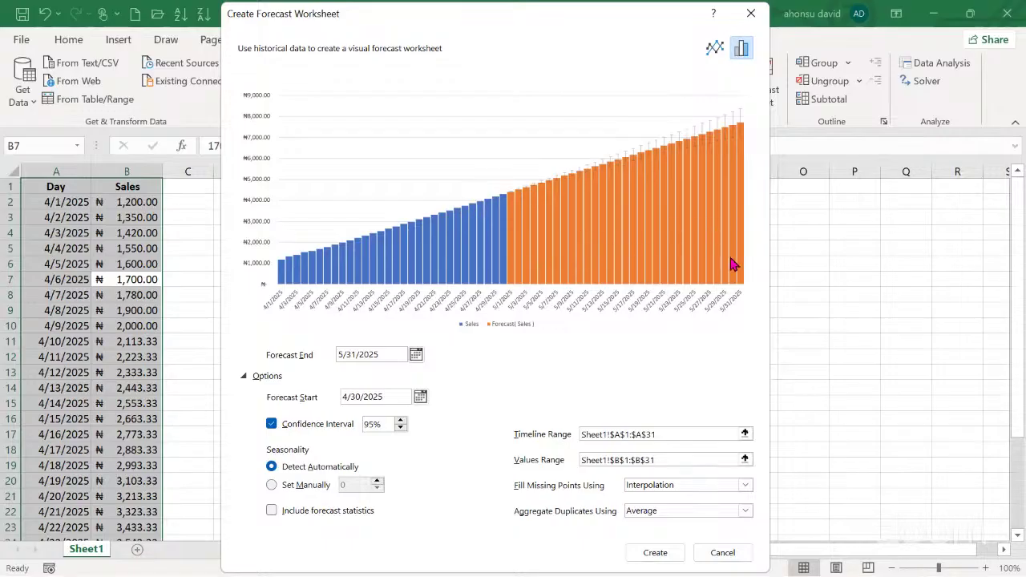
click(714, 50)
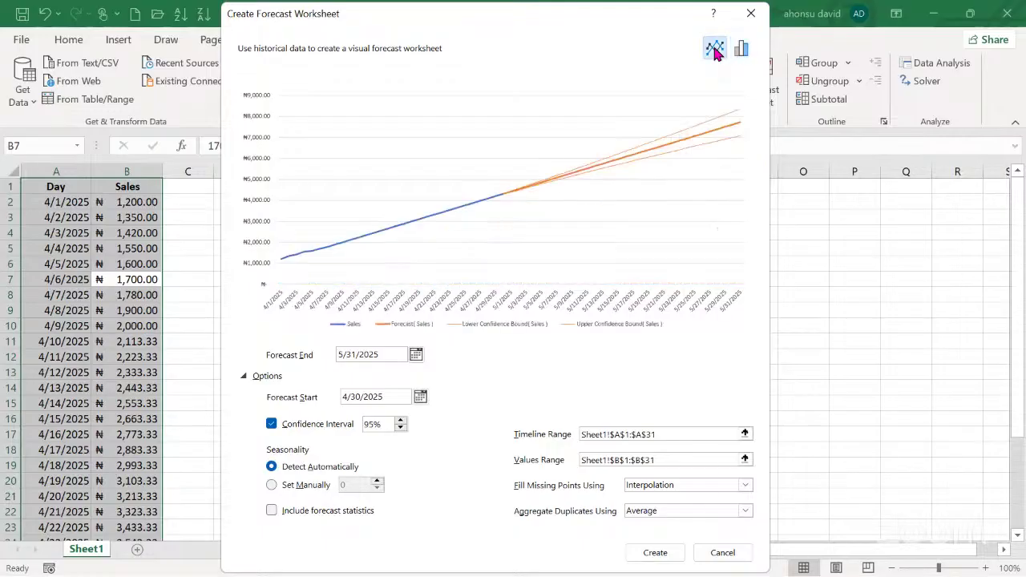
click(654, 553)
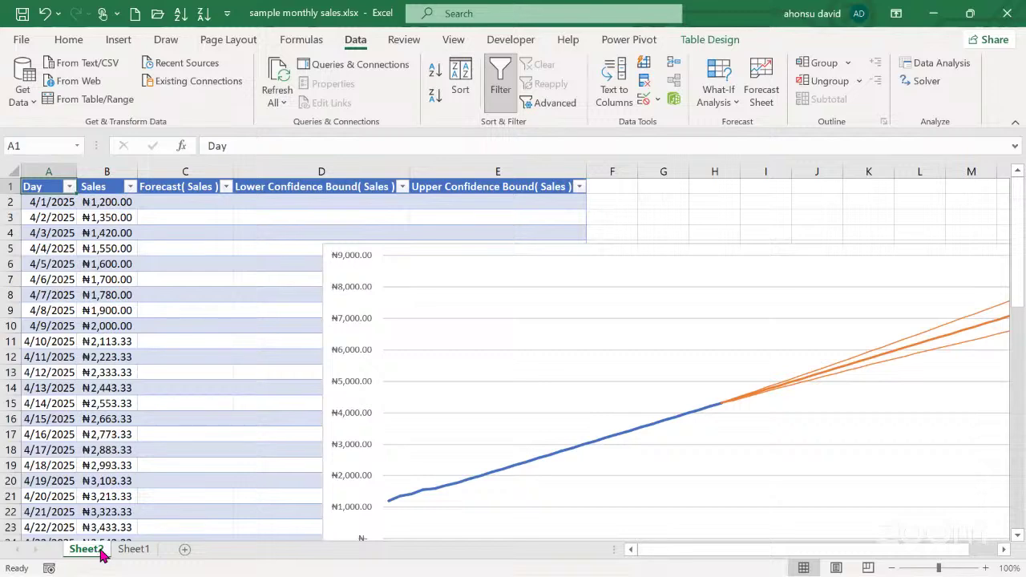
On Sheet2, shrink the forecast line chart and reposition it over the table so the whole chart fits in view
click(133, 551)
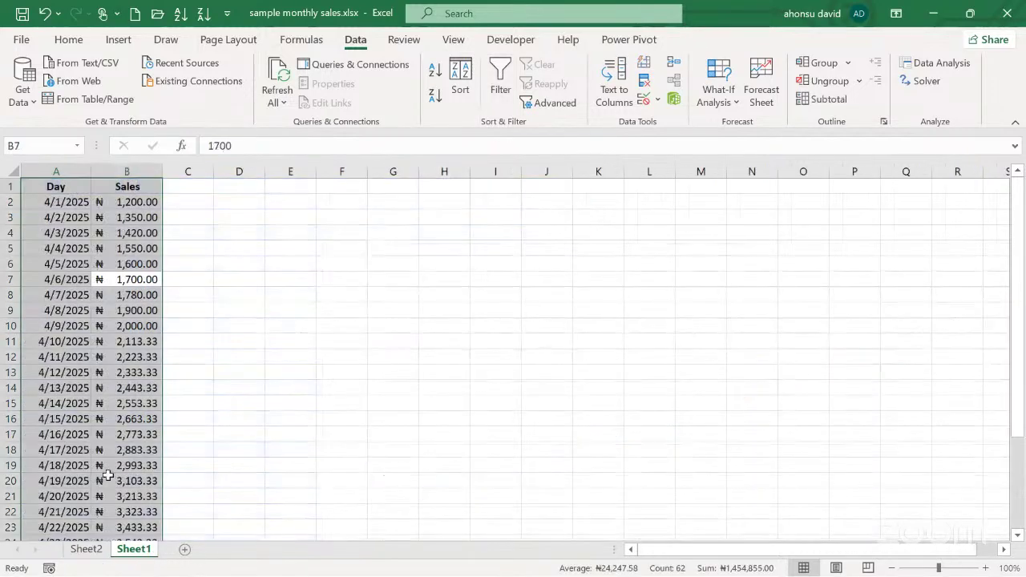
click(78, 551)
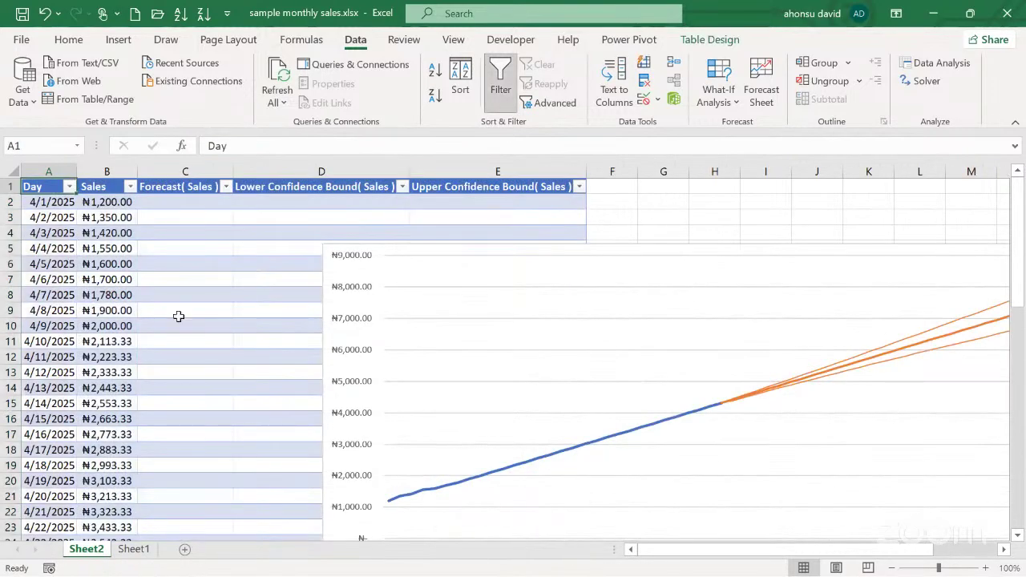
click(206, 367)
click(406, 295)
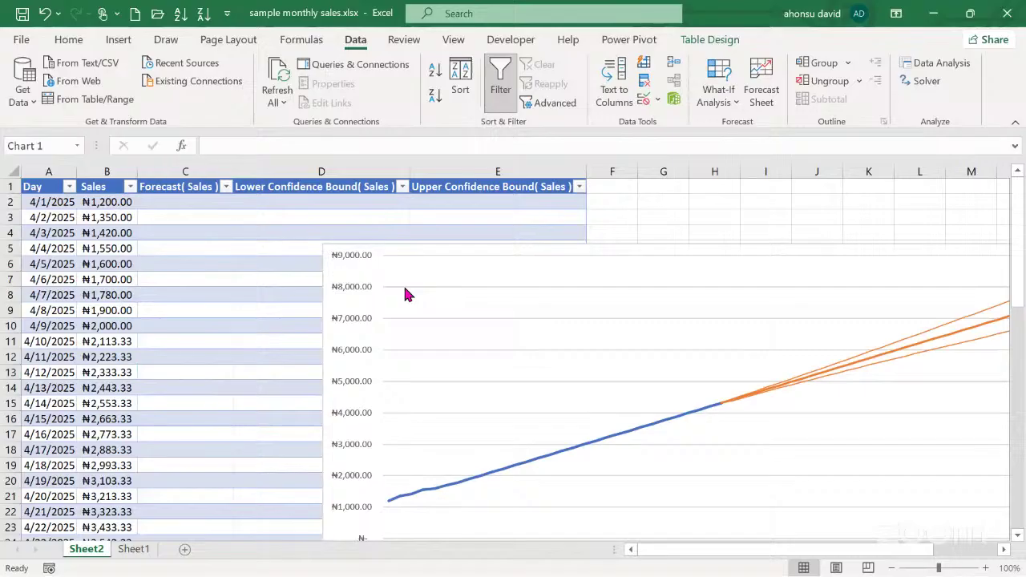
drag(323, 244, 466, 361)
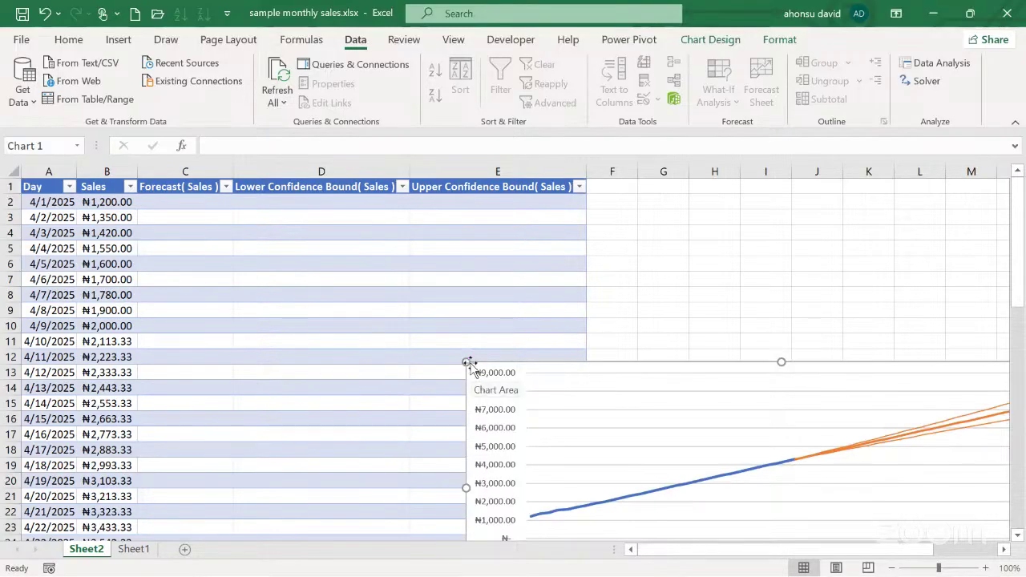
key(ctrl+z)
key(ctrl+z)
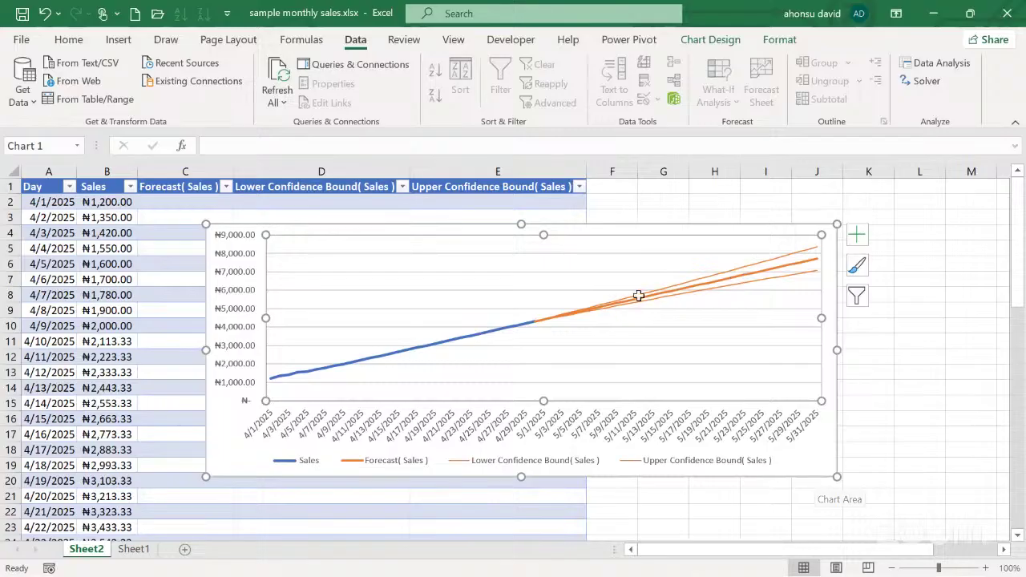
click(821, 463)
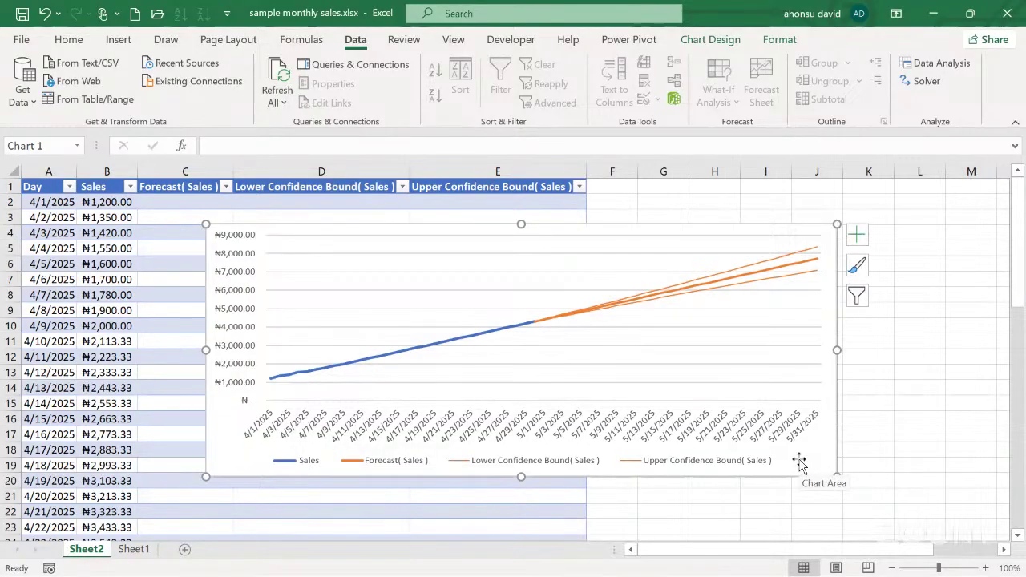
Add axis titles and a chart title to the forecast chart
click(861, 236)
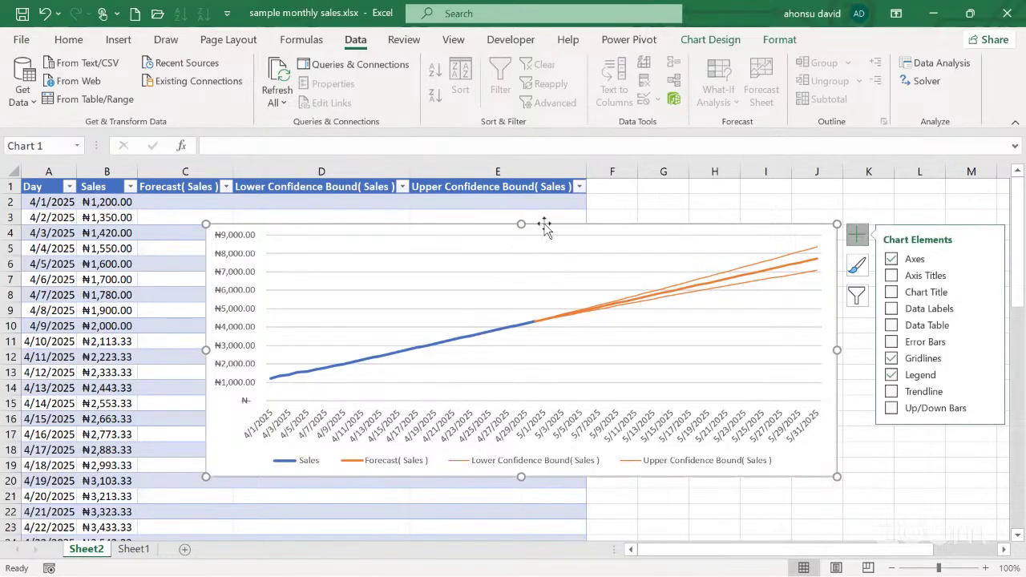
click(892, 275)
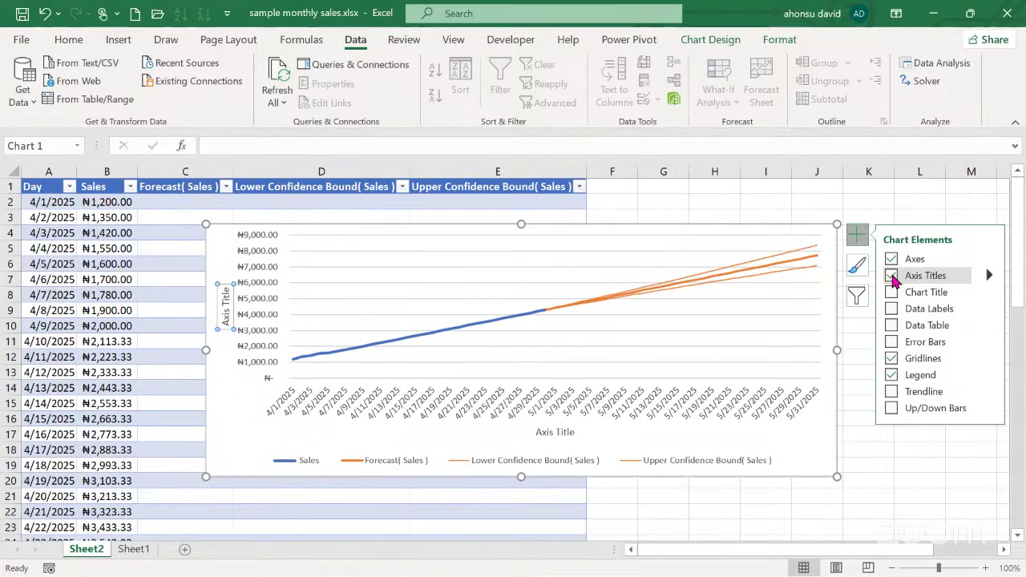
click(891, 293)
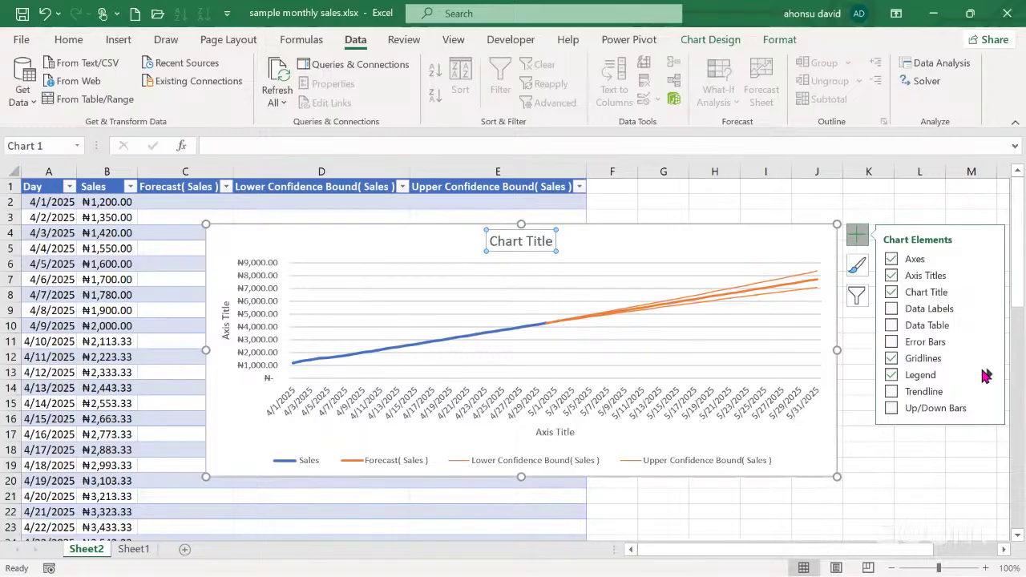
Add primary minor horizontal gridlines to the forecast chart, keeping the primary major horizontal ones
click(891, 358)
click(891, 359)
click(990, 358)
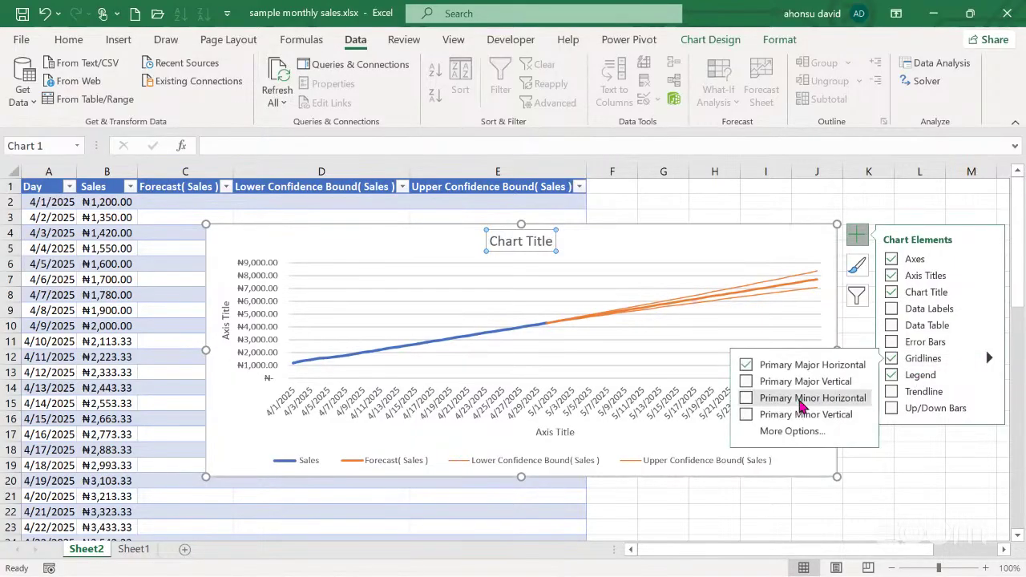
click(746, 398)
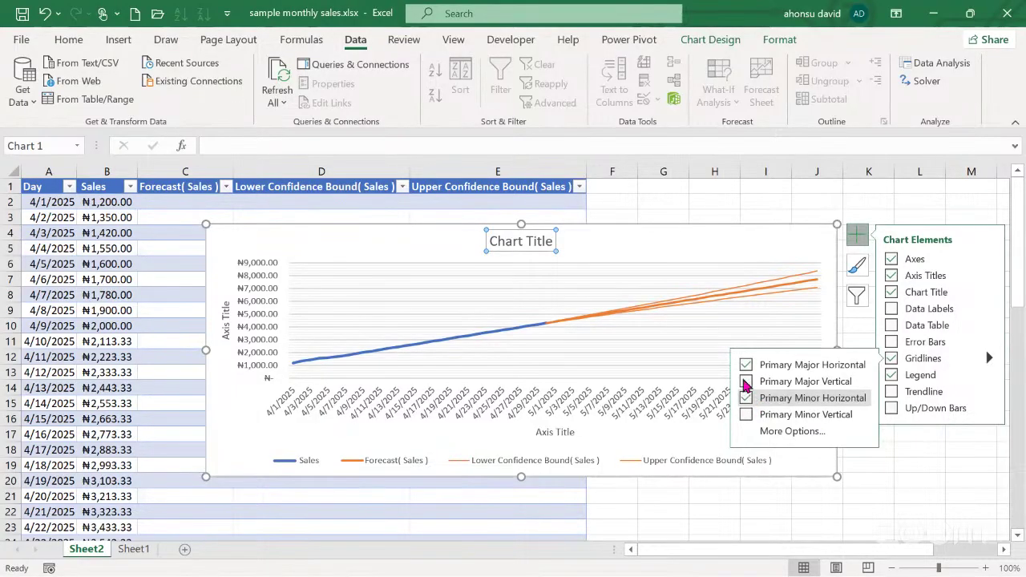
Set the forecast chart's gridlines to primary major horizontal and primary minor vertical only
click(746, 381)
click(747, 365)
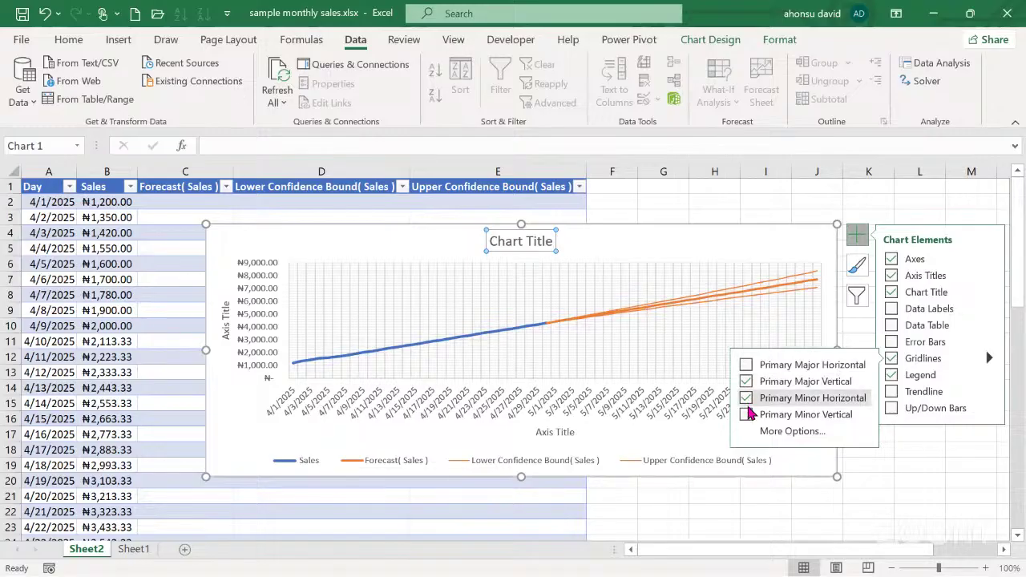
click(746, 365)
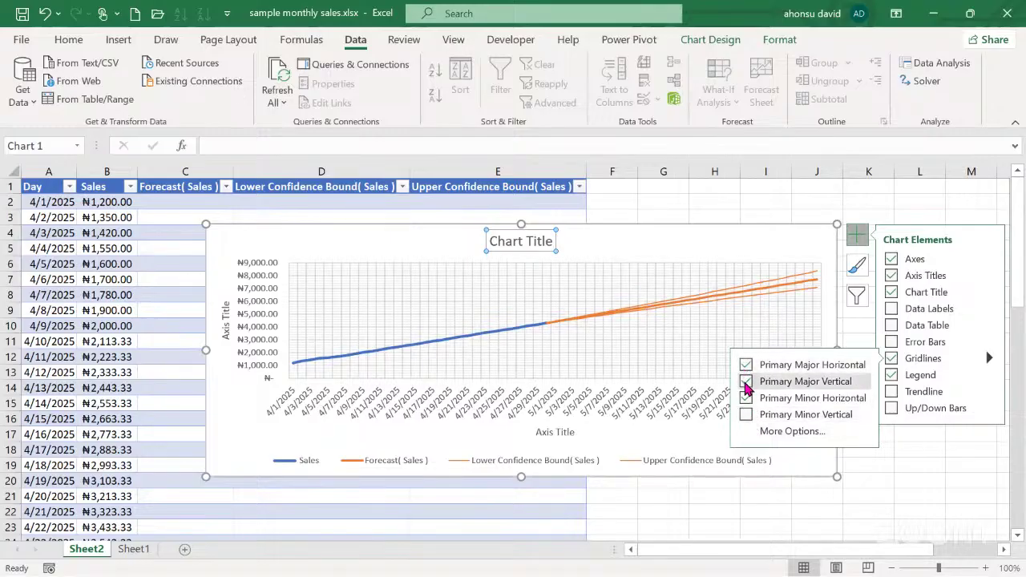
click(746, 399)
click(747, 413)
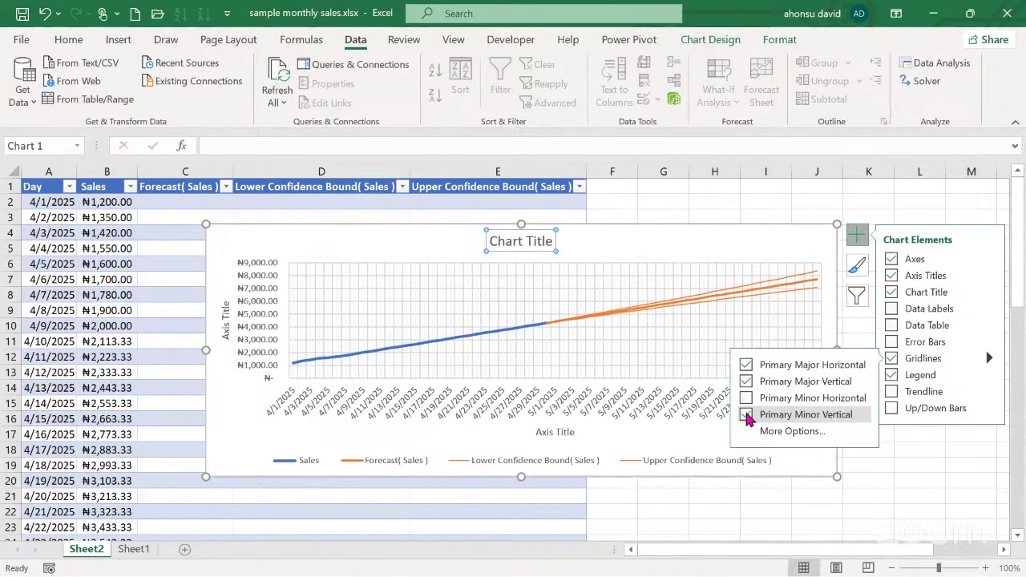
click(746, 382)
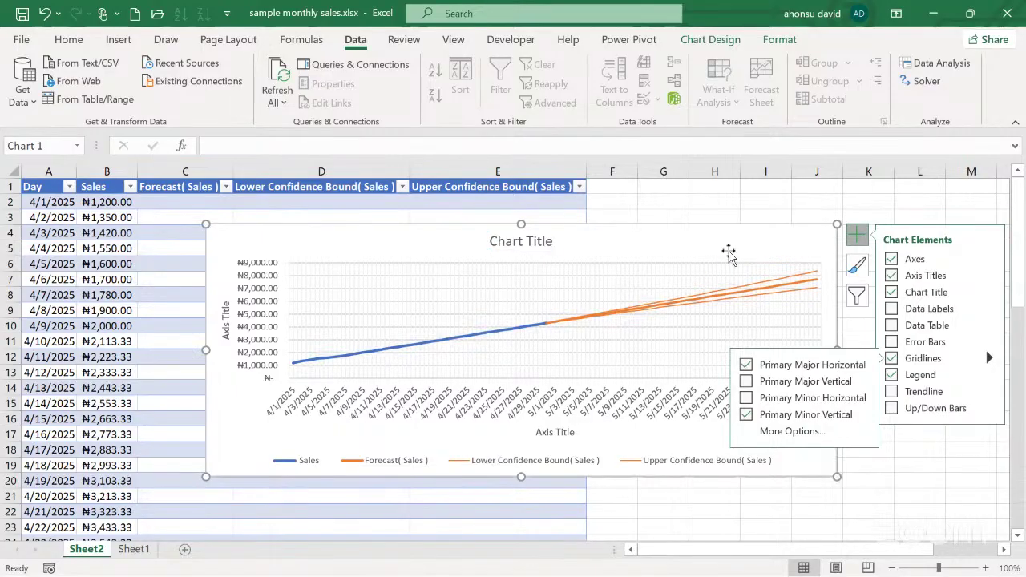
Replace the forecast chart's placeholder title with "Sales Forcast"
click(542, 239)
drag(552, 240, 491, 240)
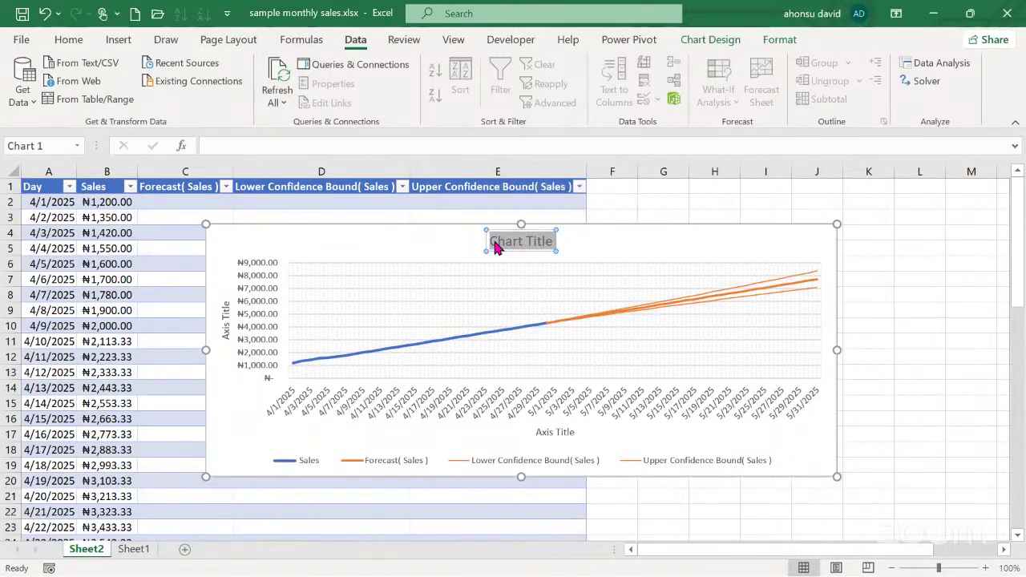
text(Sales)
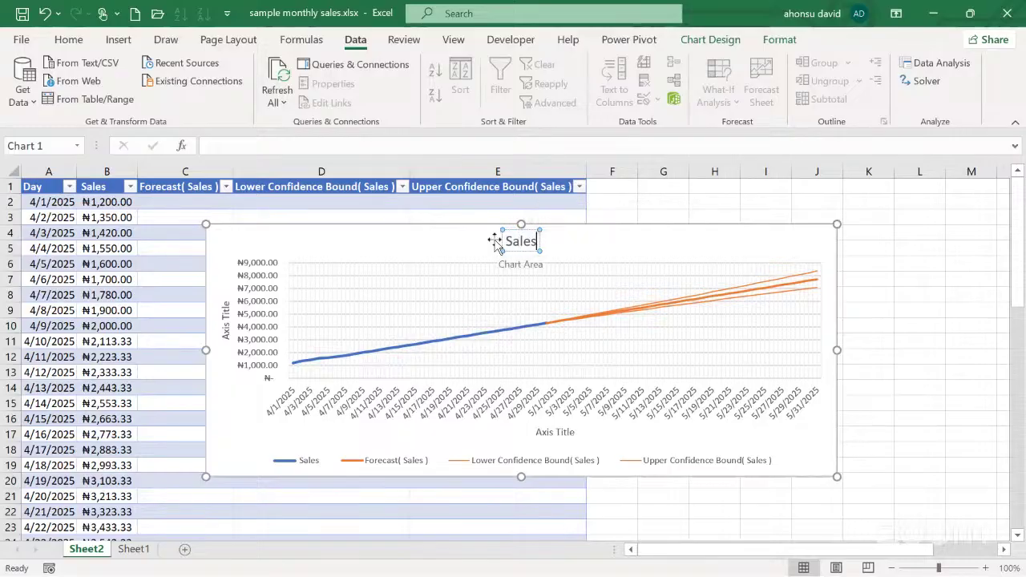
text( Forcats)
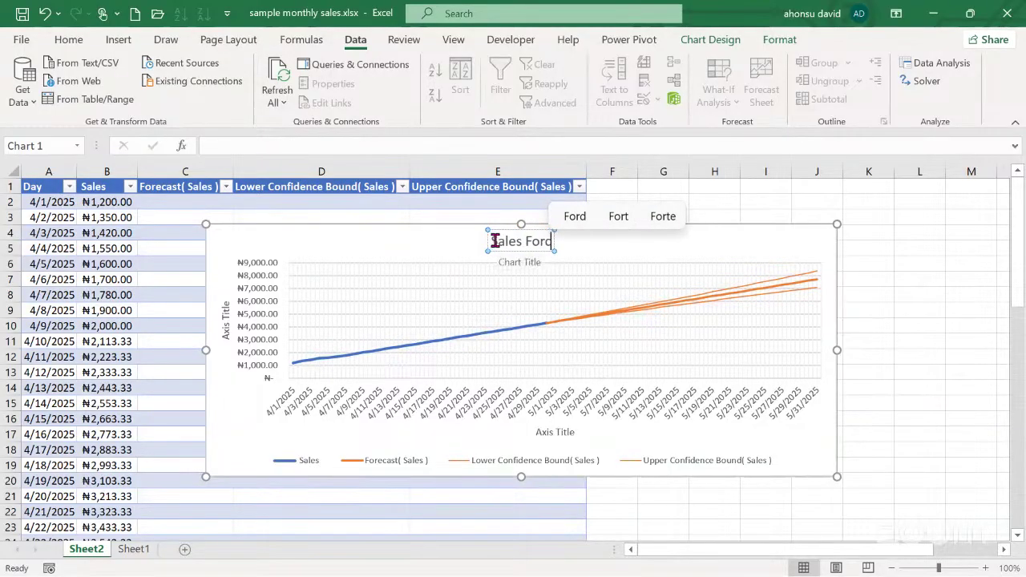
key(BackSpace)
key(BackSpace)
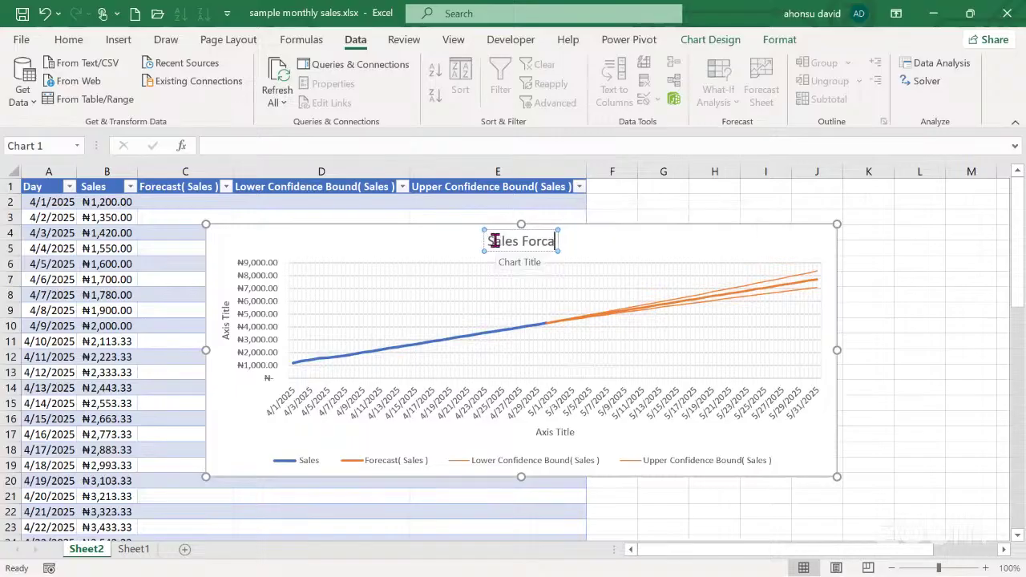
text(st)
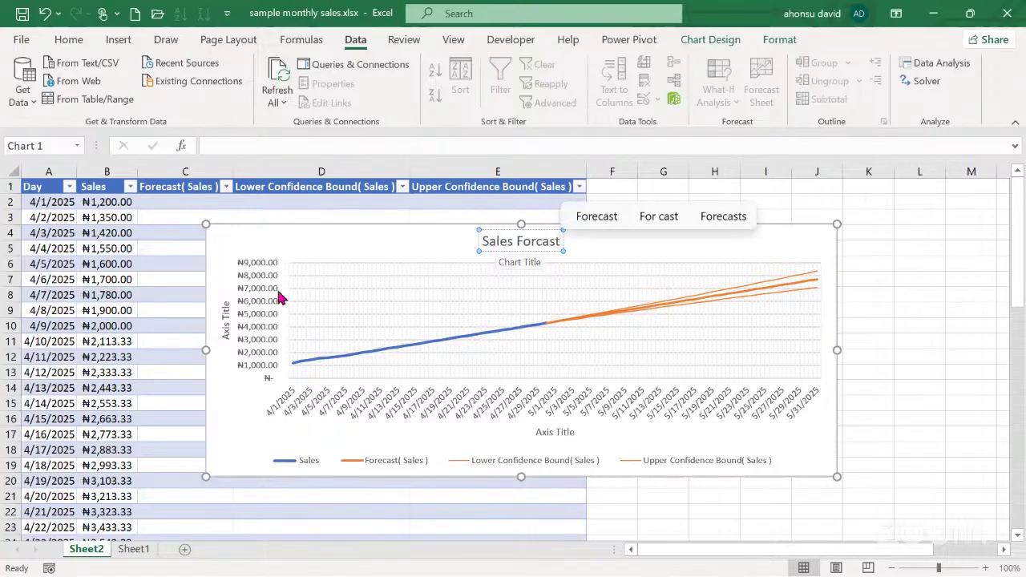
Rename the chart's vertical axis title to "Sales"
click(224, 311)
click(224, 312)
key(ctrl+a)
key(Delete)
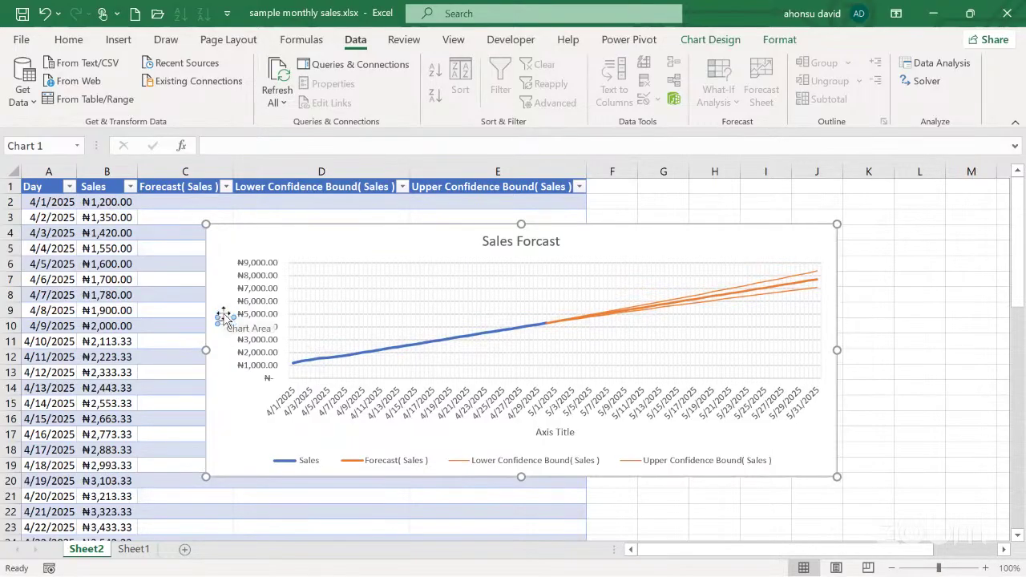
text(S)
text(ales)
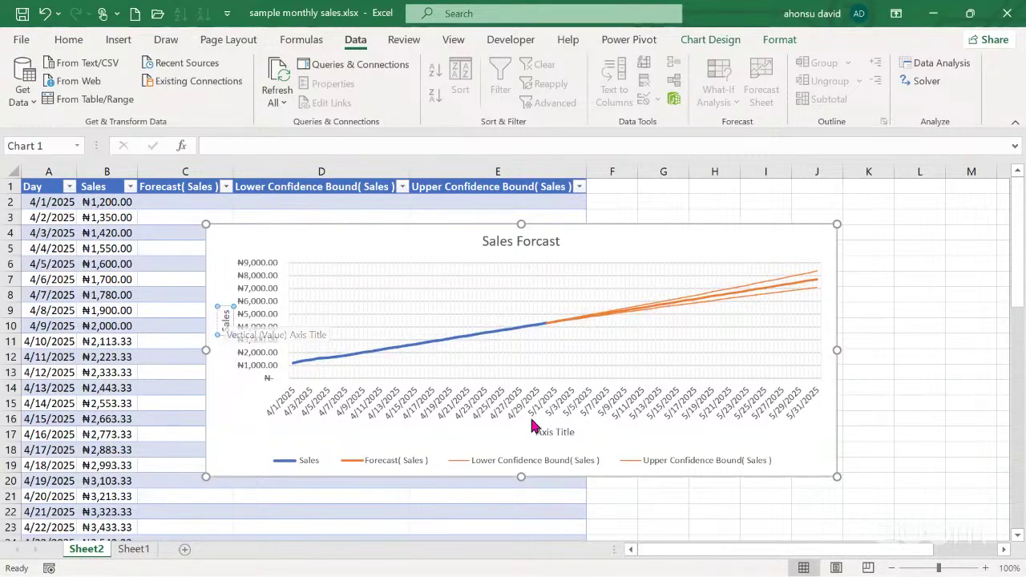
Rename the chart's horizontal axis title to "Days"
click(558, 430)
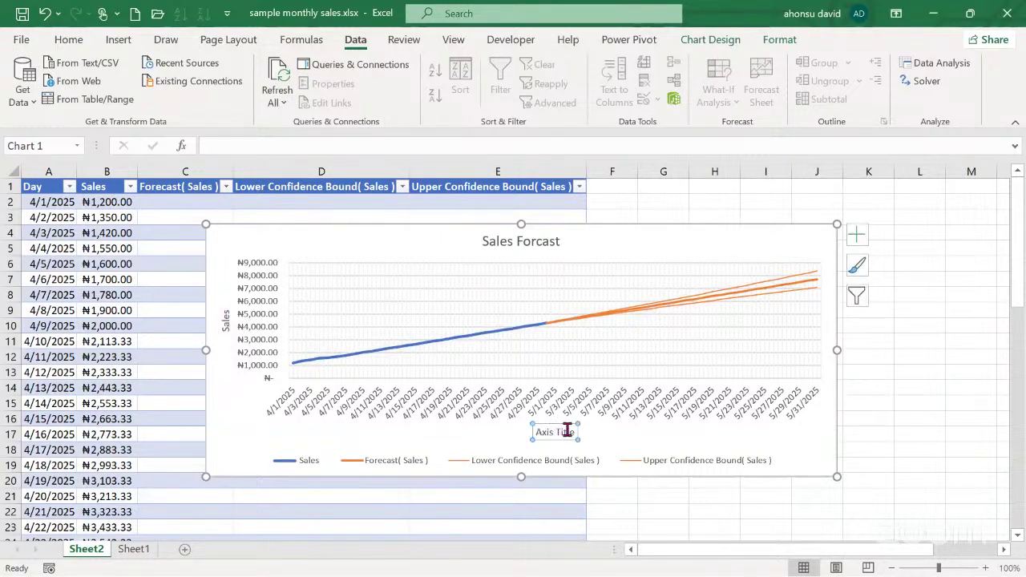
click(573, 432)
key(BackSpace)
key(BackSpace)
key(BackSpace)
key(BackSpace)
key(BackSpace)
key(BackSpace)
key(BackSpace)
key(BackSpace)
key(BackSpace)
key(BackSpace)
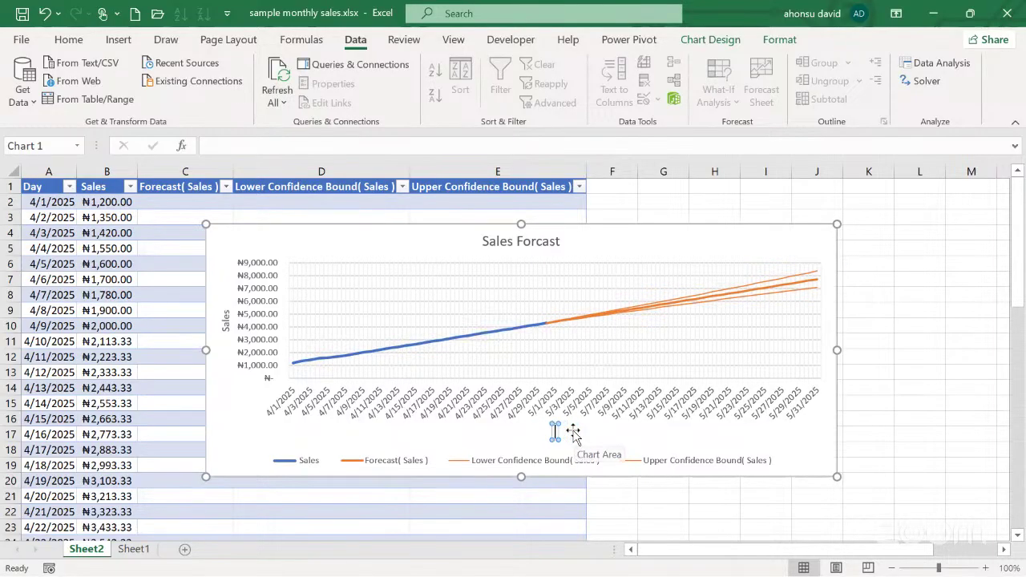
text(Day)
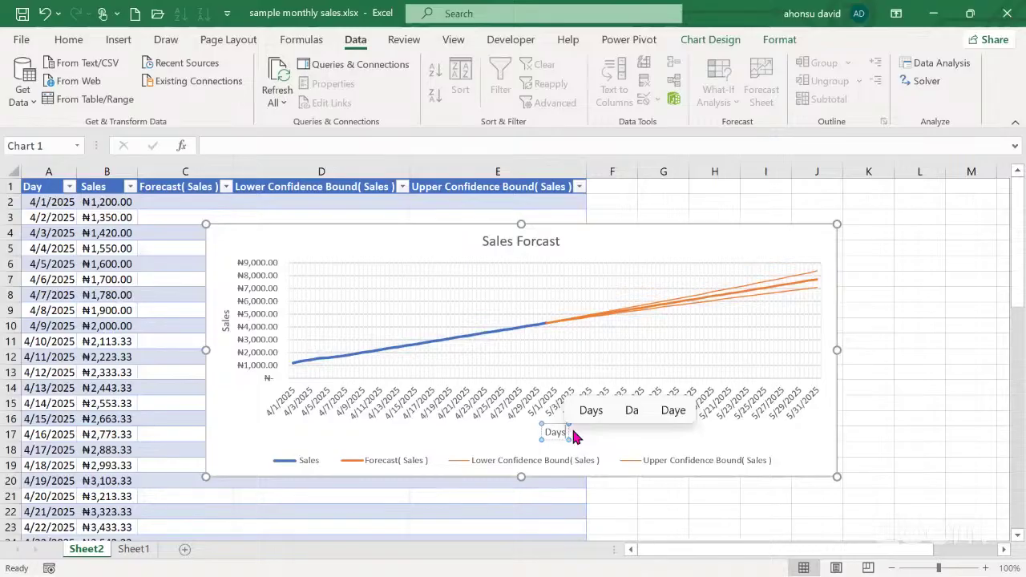
text(s)
click(804, 455)
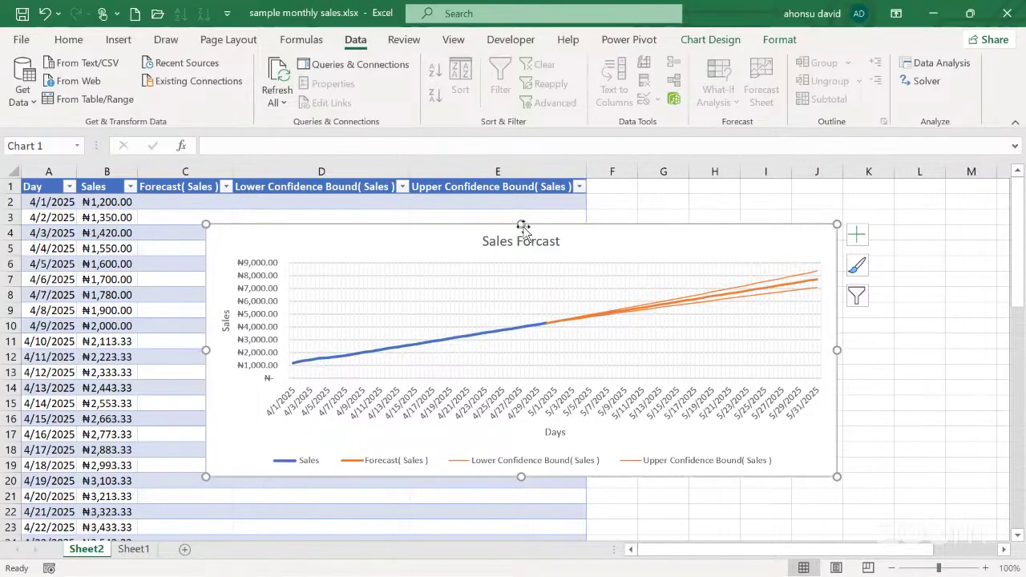
Shift the forecast chart slightly left over column C and stretch it vertically from the header row down to row 22
drag(521, 225, 521, 197)
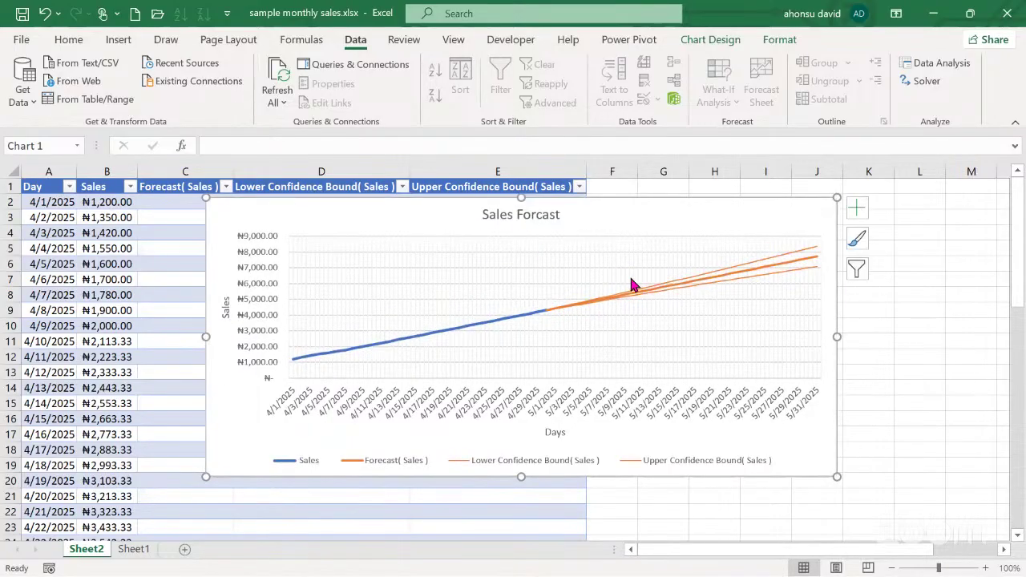
click(655, 285)
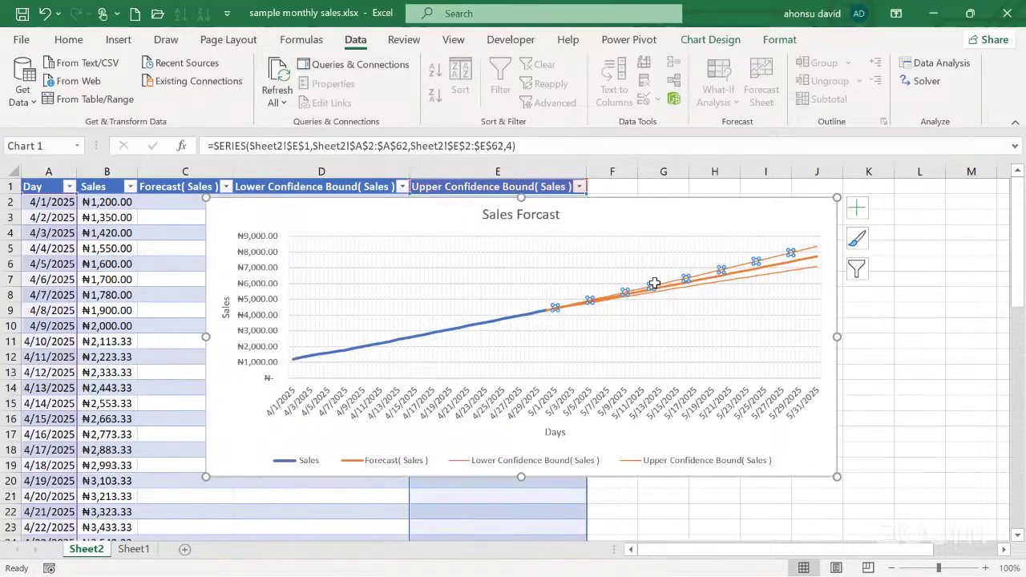
click(745, 270)
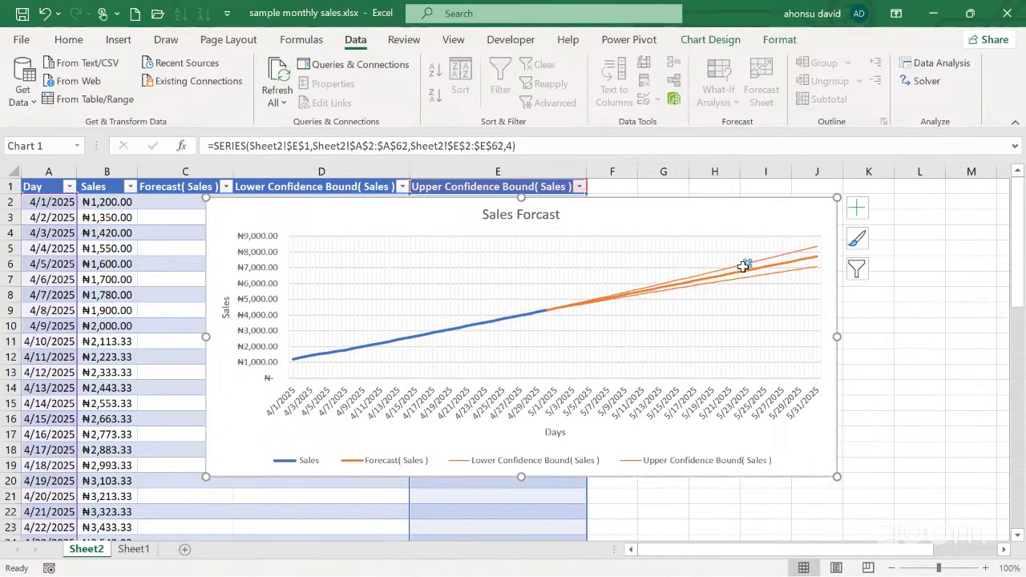
click(809, 265)
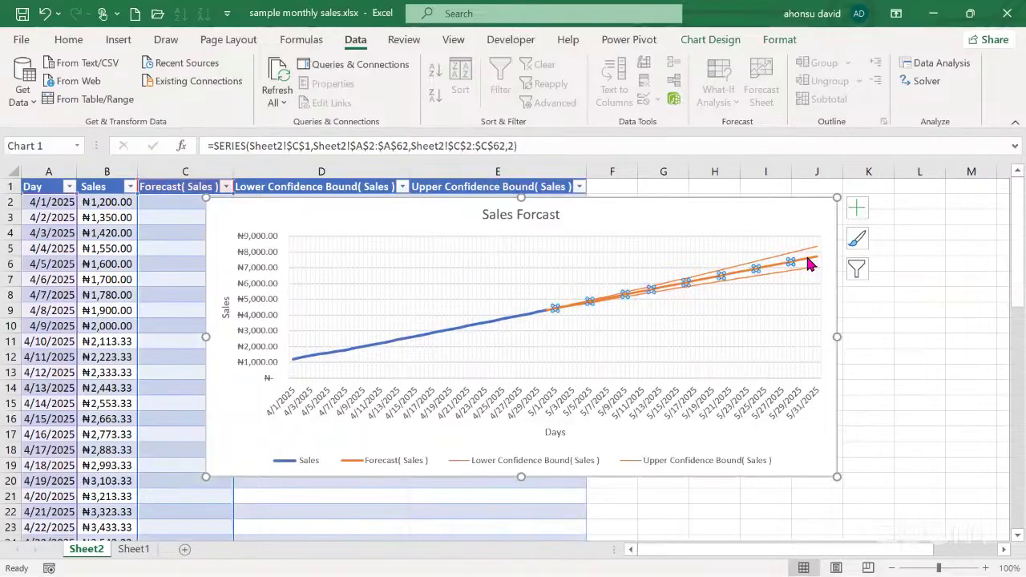
drag(378, 210, 349, 222)
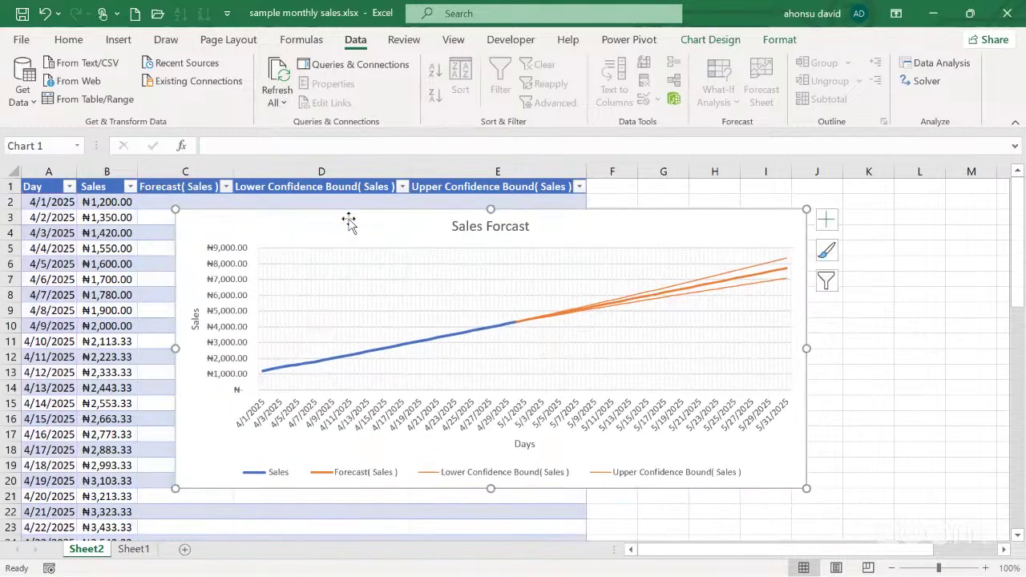
drag(490, 205, 490, 187)
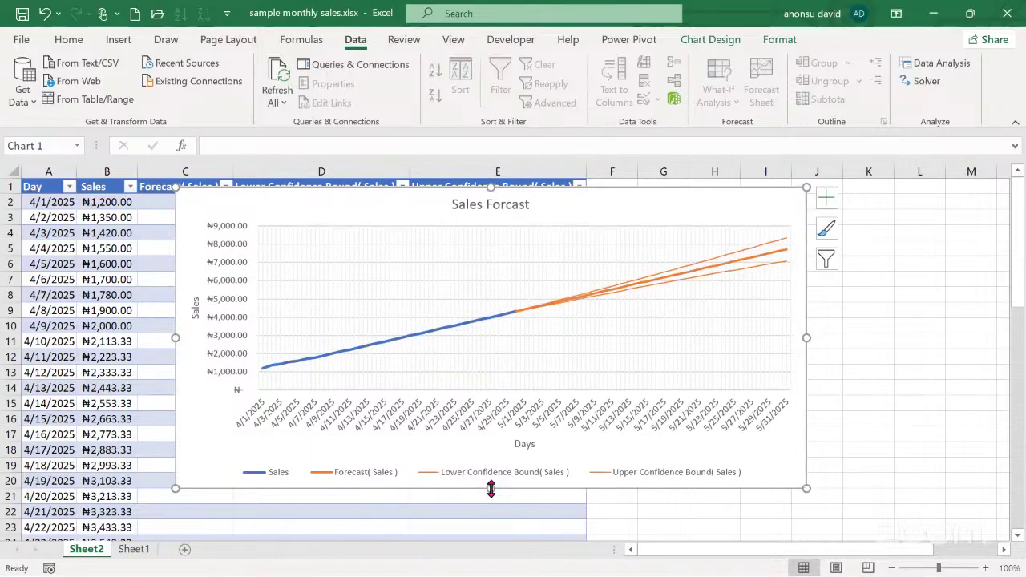
drag(490, 490, 500, 519)
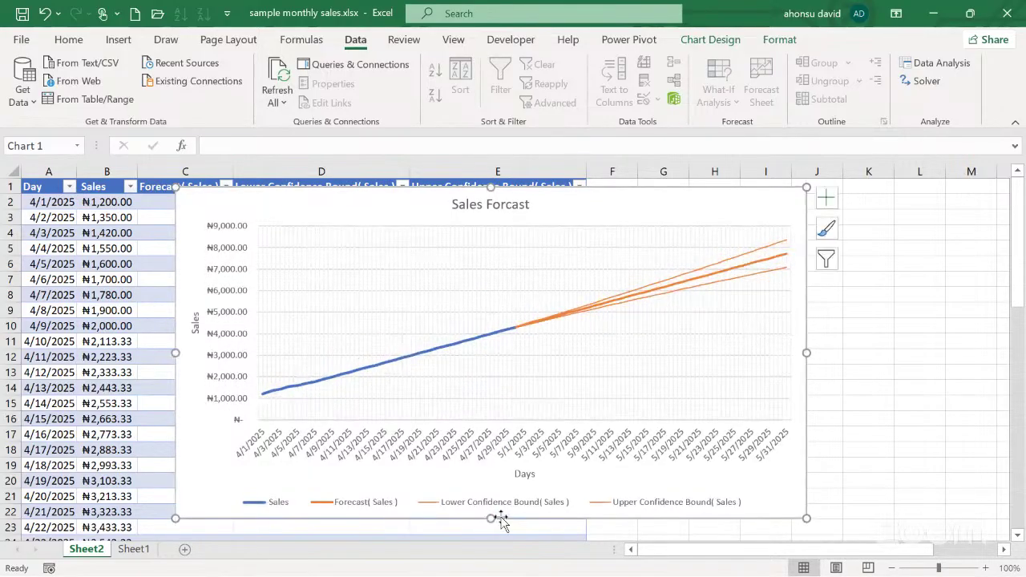